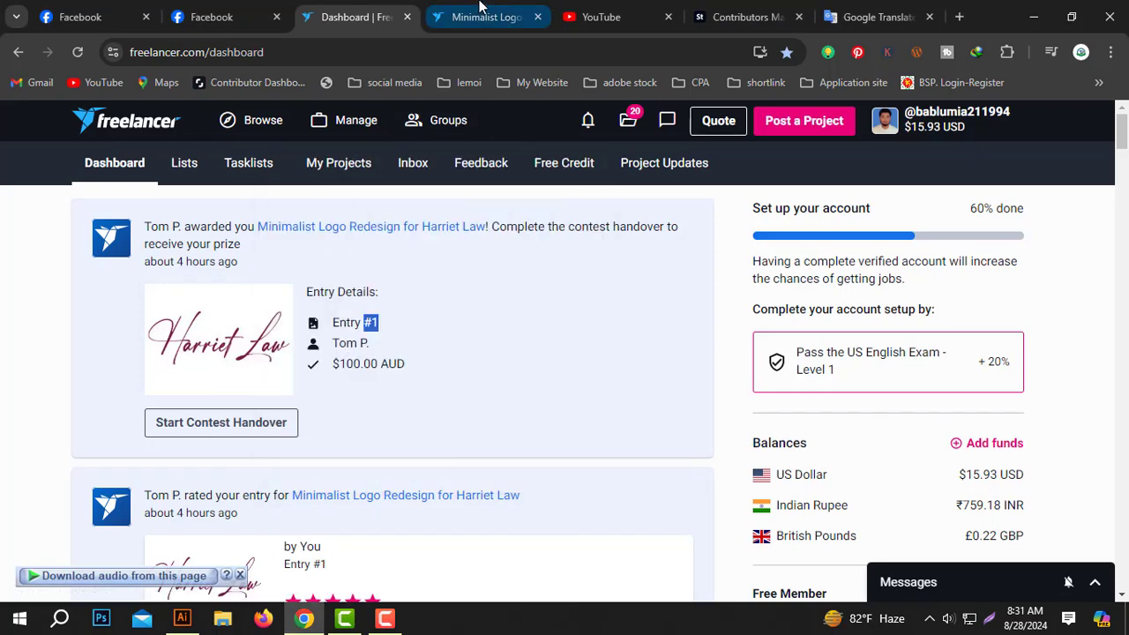
{"action": "left_click", "coordinate": [483, 17]}
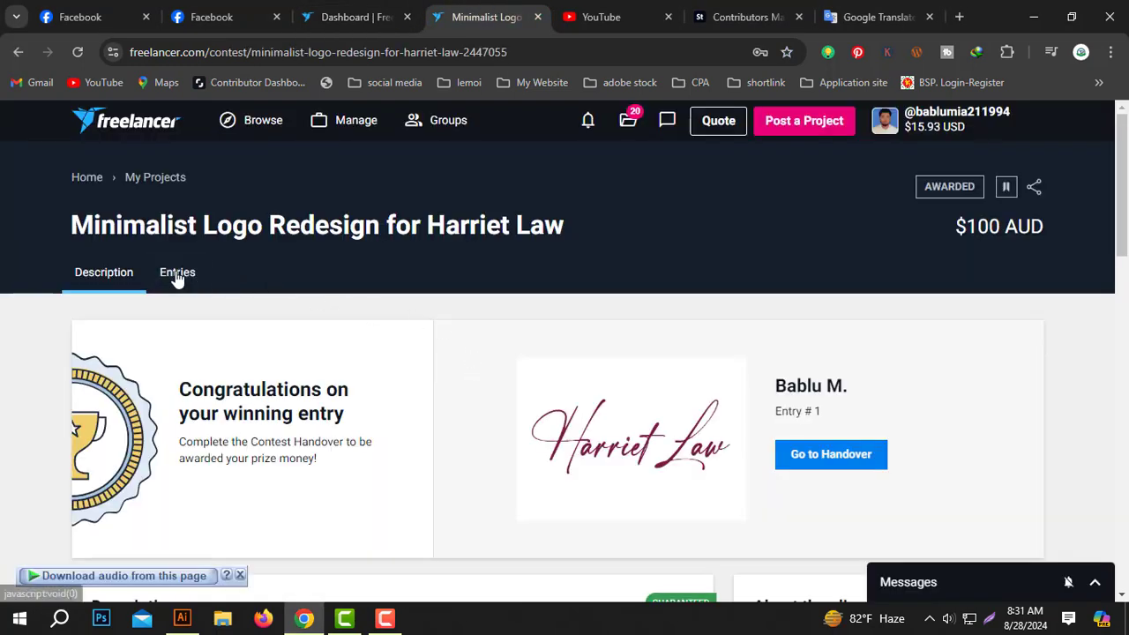
{"action": "left_click", "coordinate": [177, 272]}
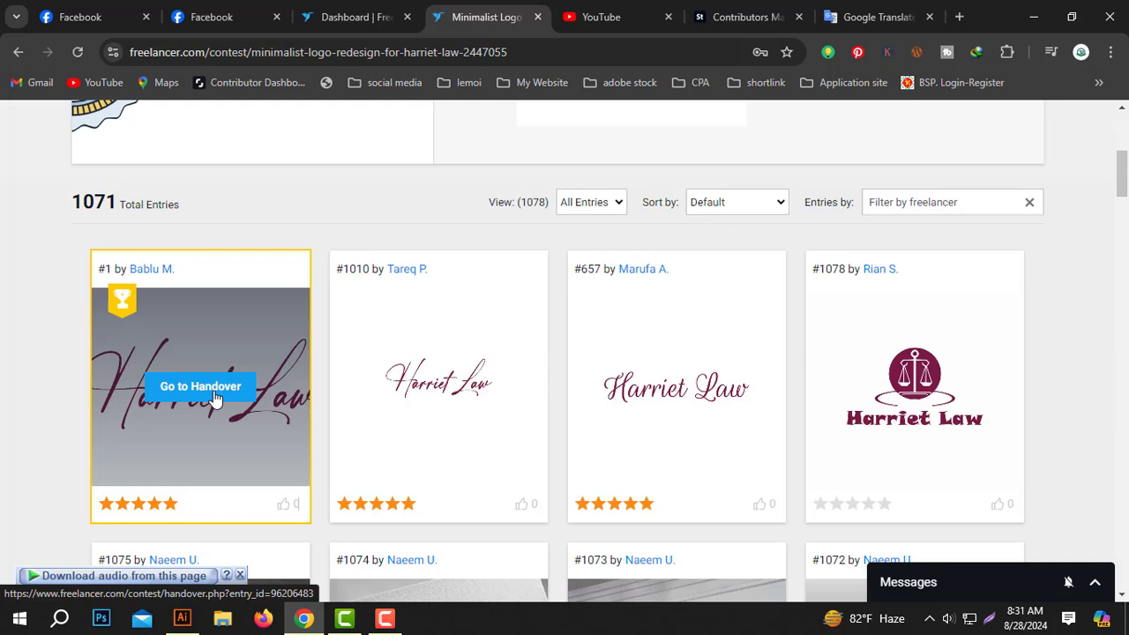
{"action": "left_click", "coordinate": [210, 388]}
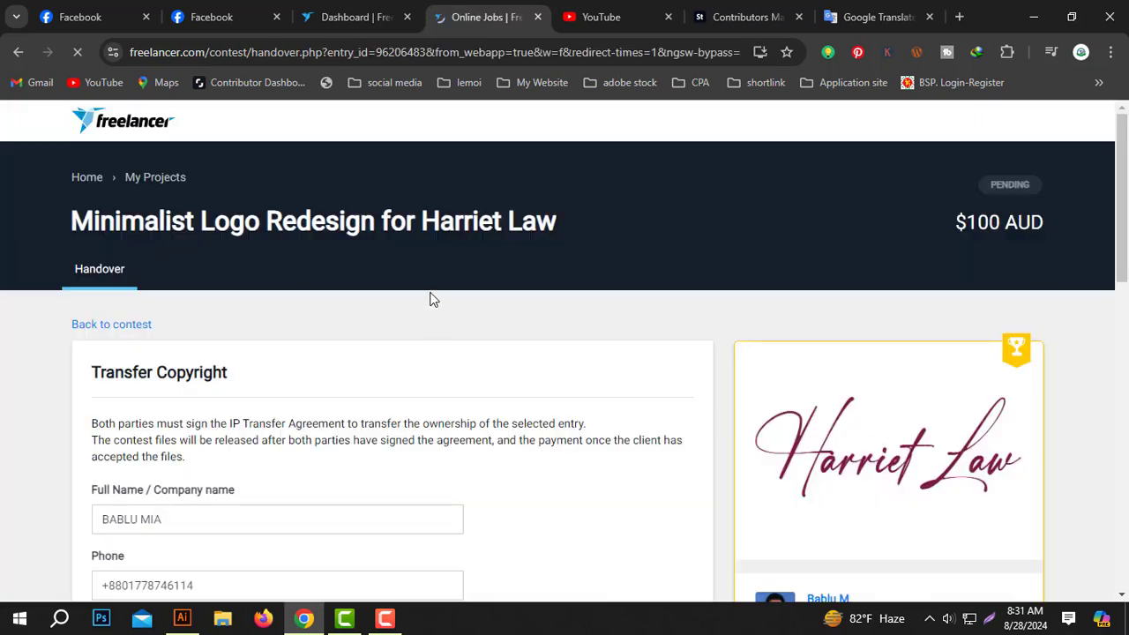
- Sign the IP Transfer Agreement, check the Upload Files area, and return to the dashboard
{"action": "left_click_drag", "start_coordinate": [1121, 183], "coordinate": [1120, 371]}
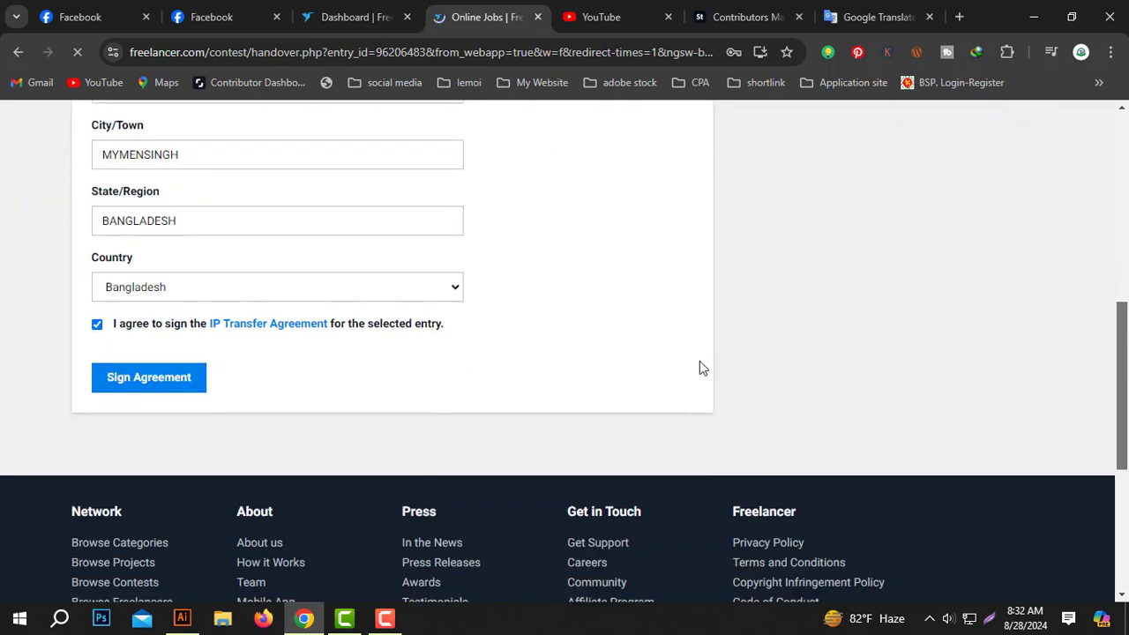
{"action": "left_click", "coordinate": [156, 383]}
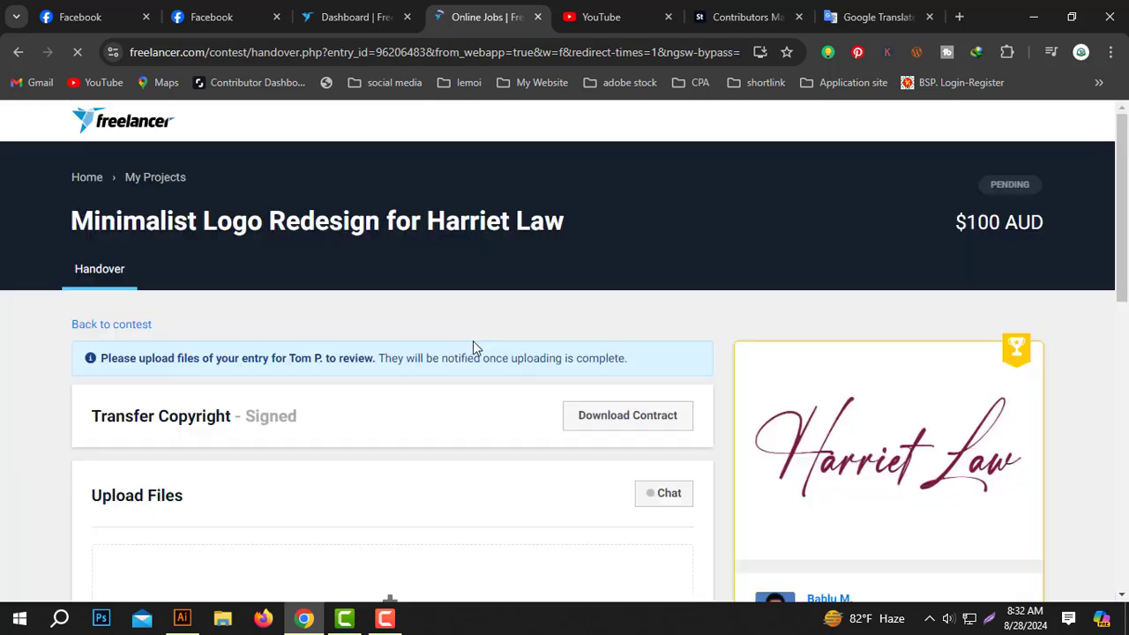
{"action": "scroll", "coordinate": [1116, 224], "scroll_direction": "down", "scroll_amount": 2}
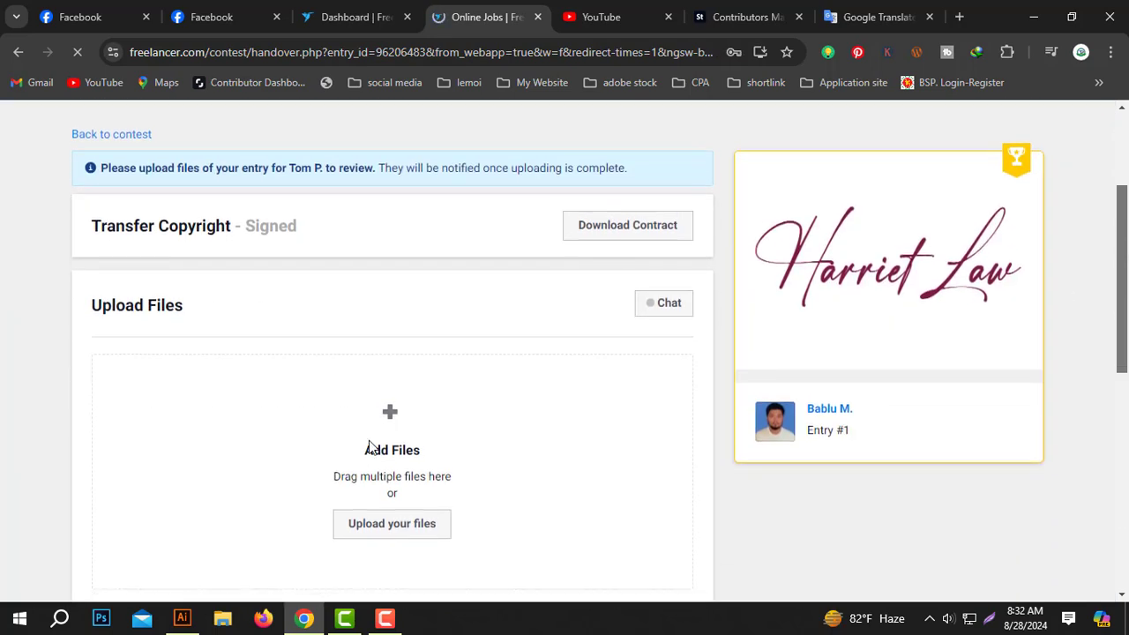
{"action": "scroll", "coordinate": [1125, 170], "scroll_direction": "up", "scroll_amount": 2}
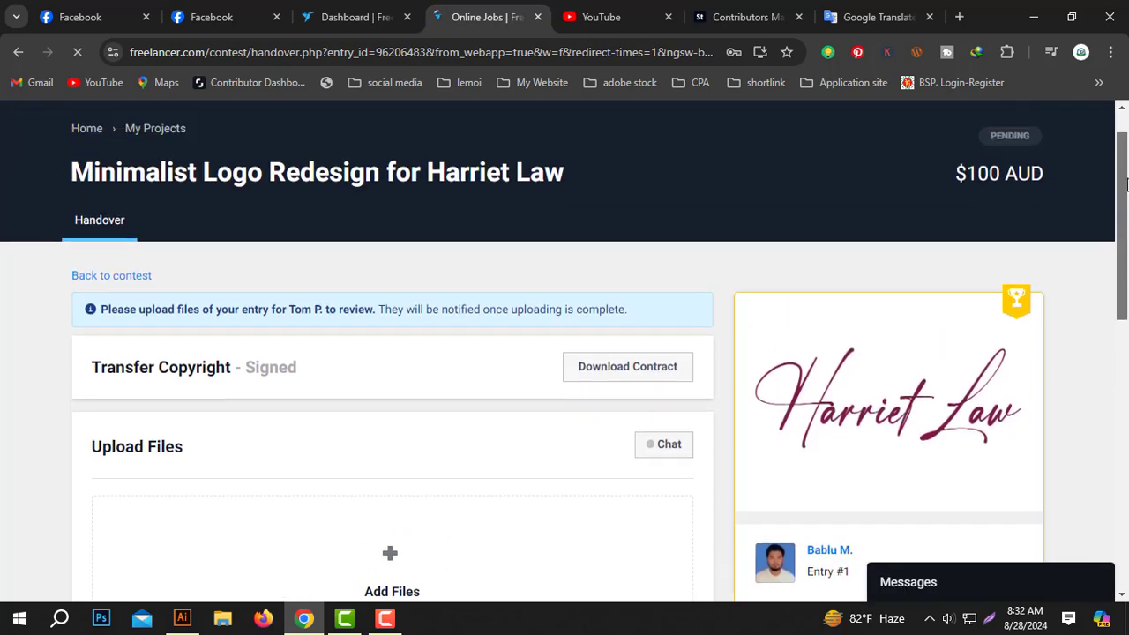
{"action": "left_click", "coordinate": [406, 15]}
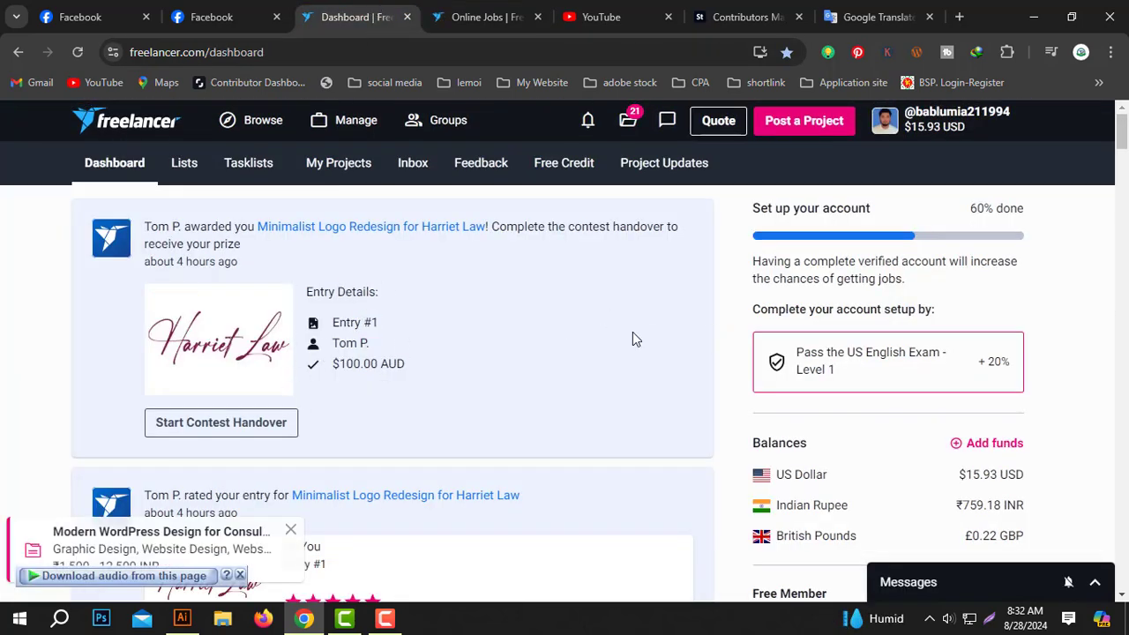
{"action": "right_click", "coordinate": [351, 227]}
{"action": "left_click", "coordinate": [434, 246]}
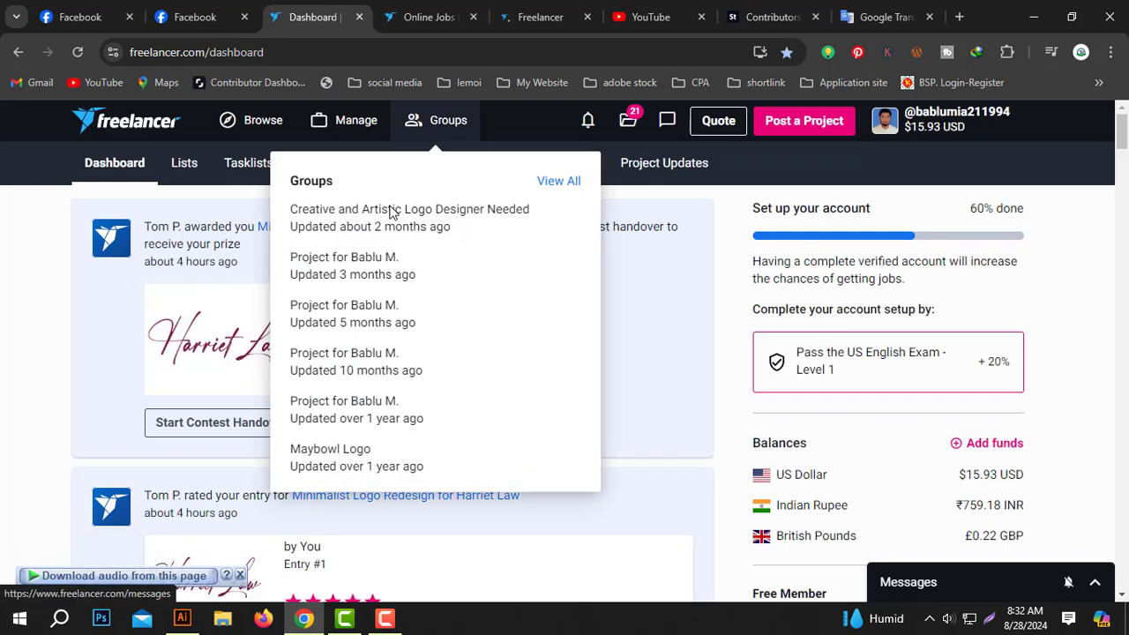
{"action": "left_click", "coordinate": [529, 9]}
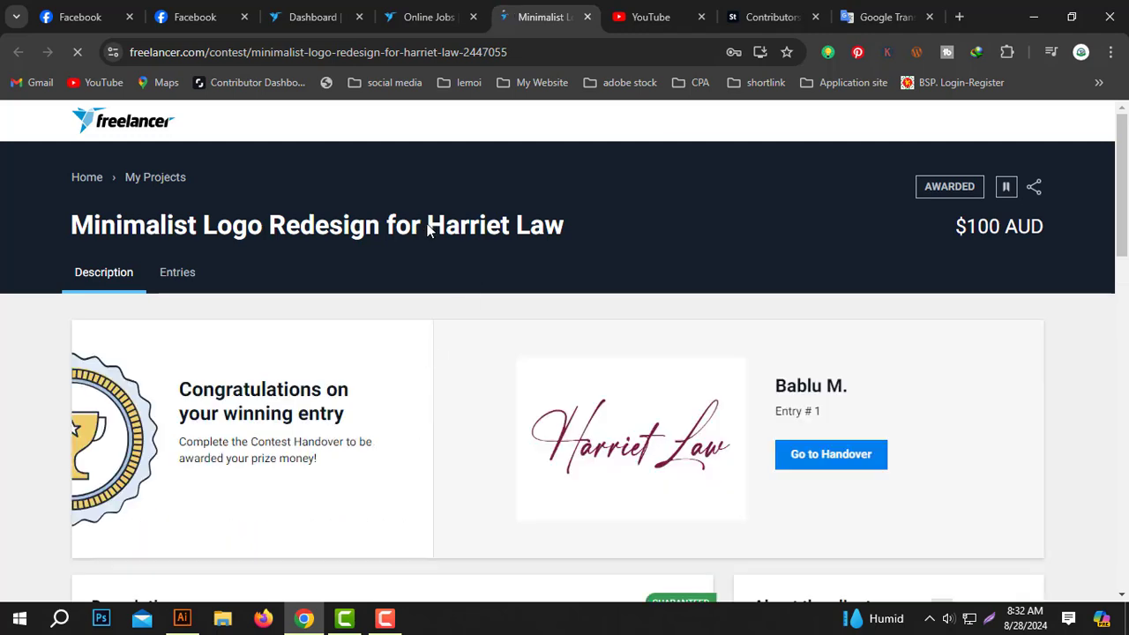
{"action": "left_click_drag", "start_coordinate": [428, 226], "coordinate": [566, 227]}
{"action": "key", "text": "ctrl+c"}
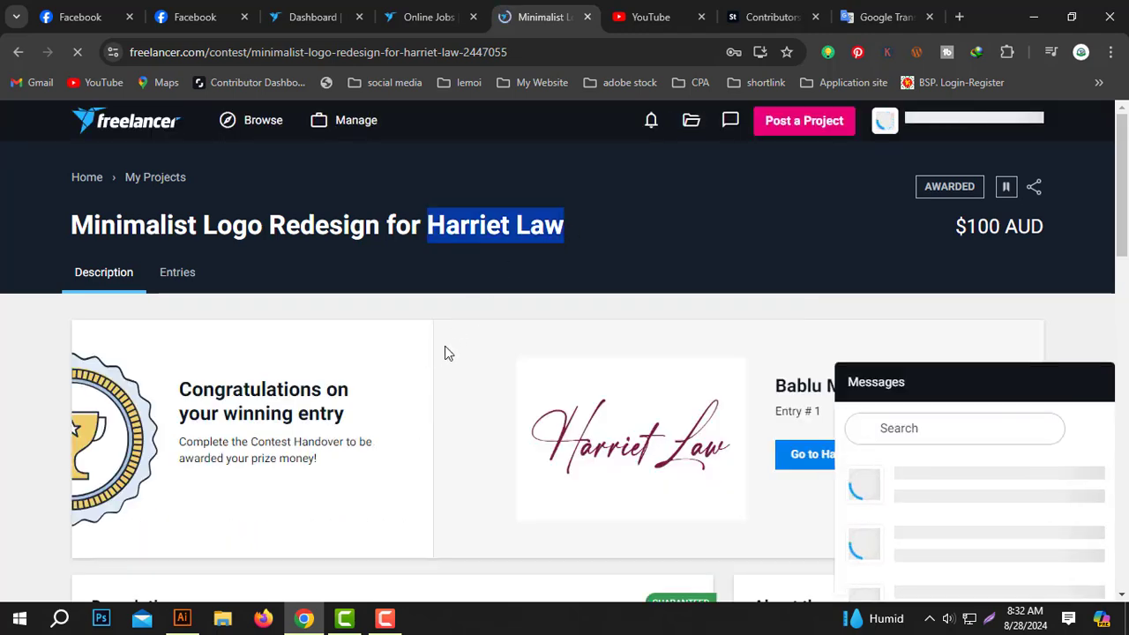
{"action": "left_click", "coordinate": [182, 619]}
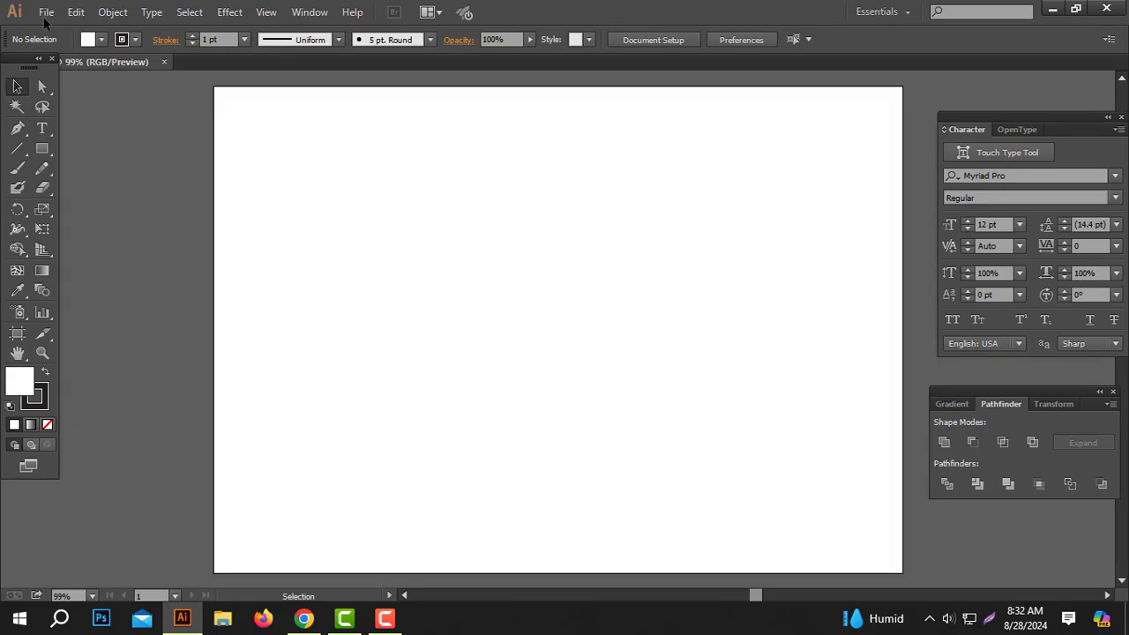
{"action": "key", "text": "ctrl+v"}
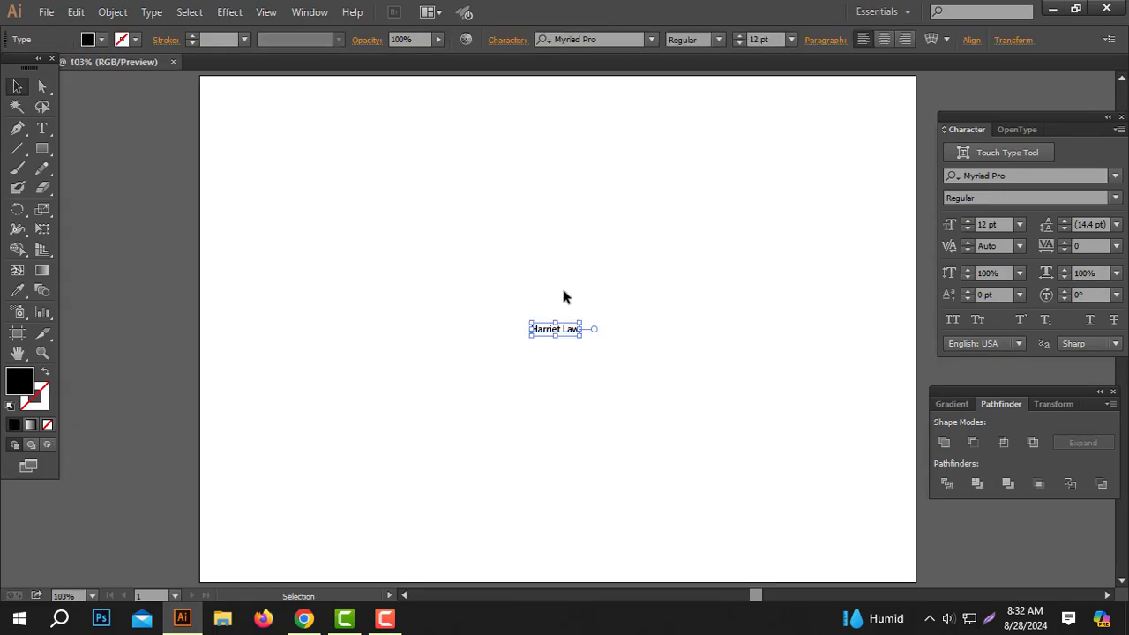
{"action": "left_click_drag", "start_coordinate": [583, 322], "coordinate": [783, 252]}
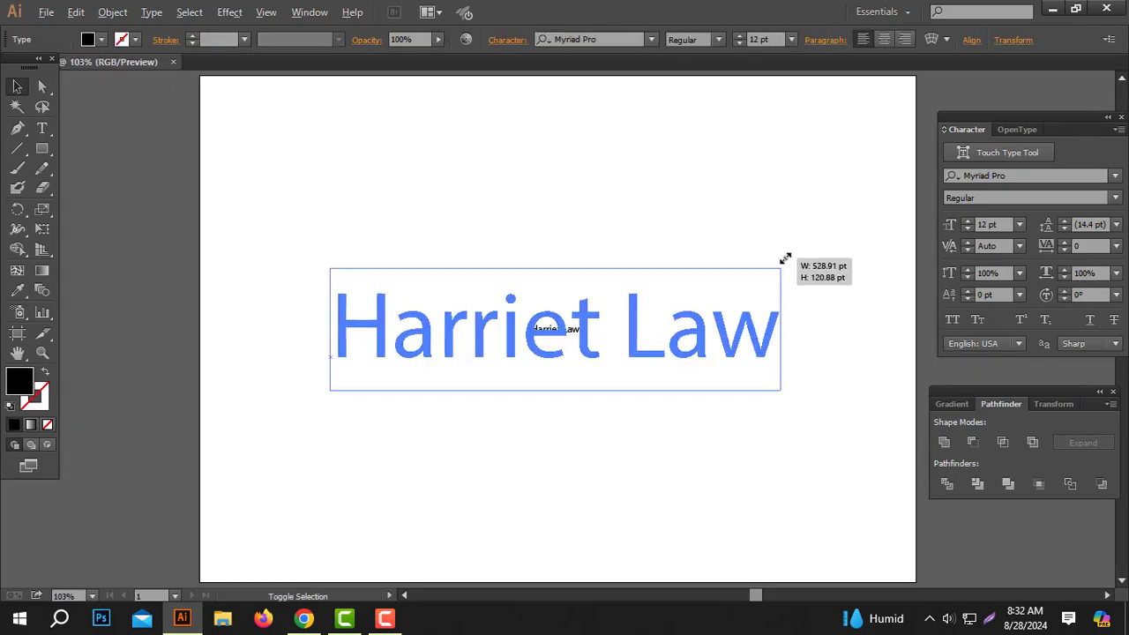
{"action": "left_click", "coordinate": [529, 227]}
{"action": "left_click", "coordinate": [304, 620]}
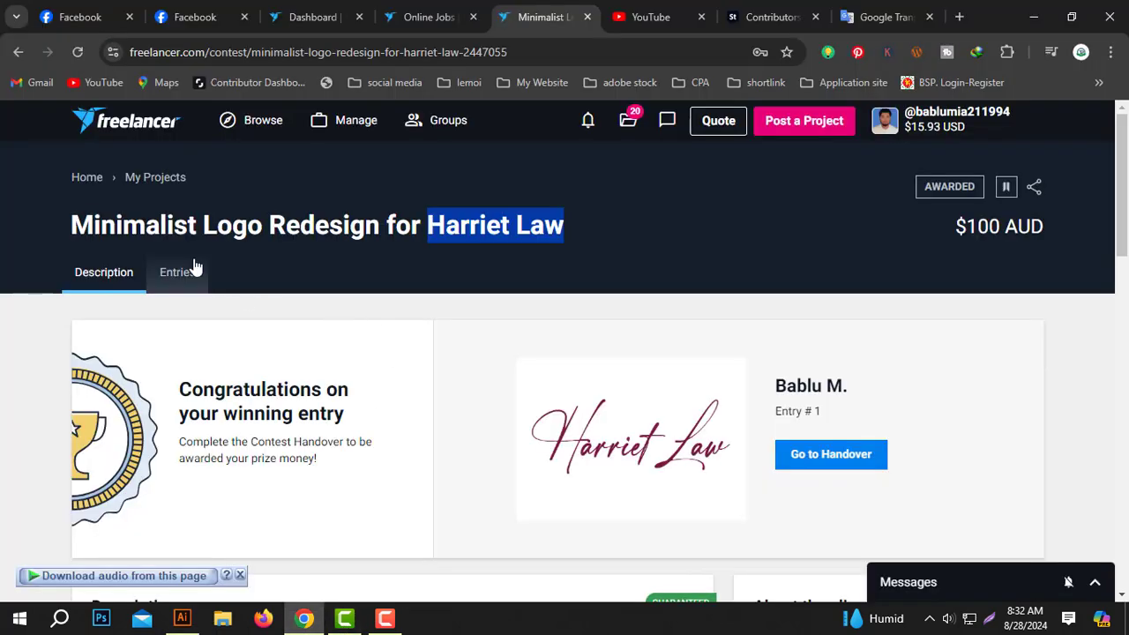
{"action": "scroll", "coordinate": [236, 445], "scroll_direction": "down", "scroll_amount": 5}
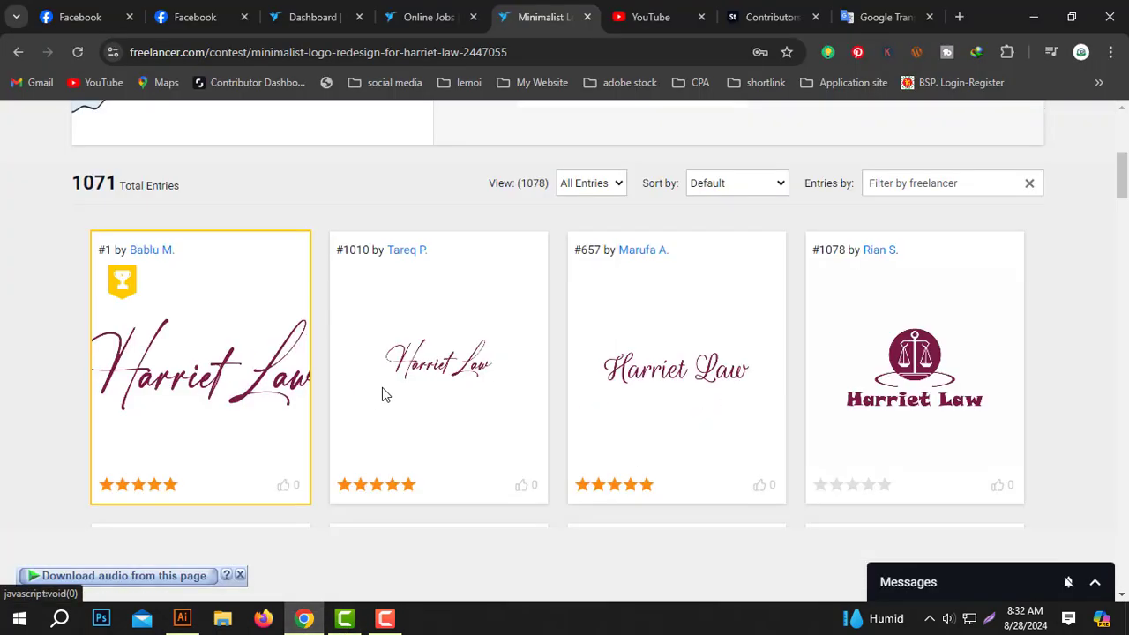
{"action": "left_click", "coordinate": [239, 368]}
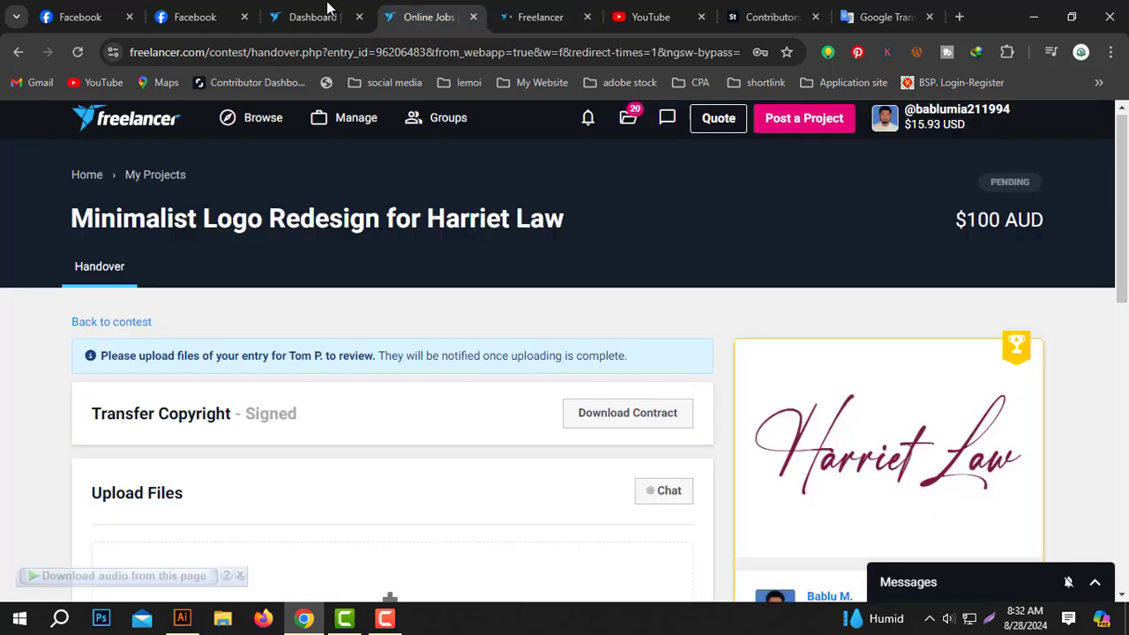
{"action": "left_click", "coordinate": [313, 17]}
{"action": "mouse_move", "coordinate": [347, 120]}
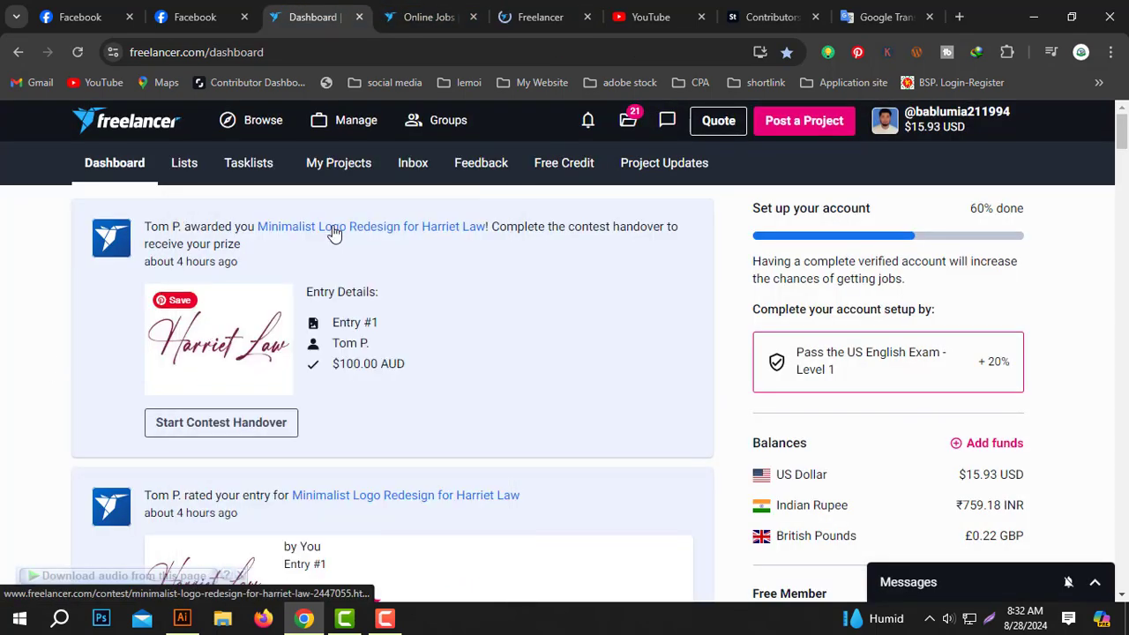
{"action": "left_click", "coordinate": [335, 231]}
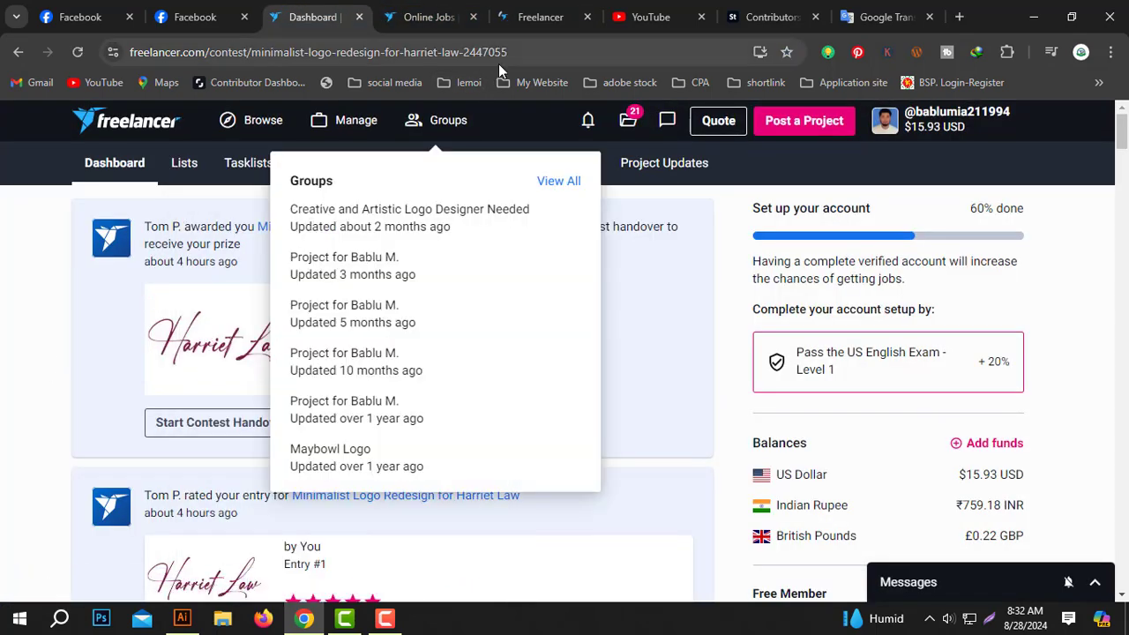
{"action": "left_click", "coordinate": [535, 10]}
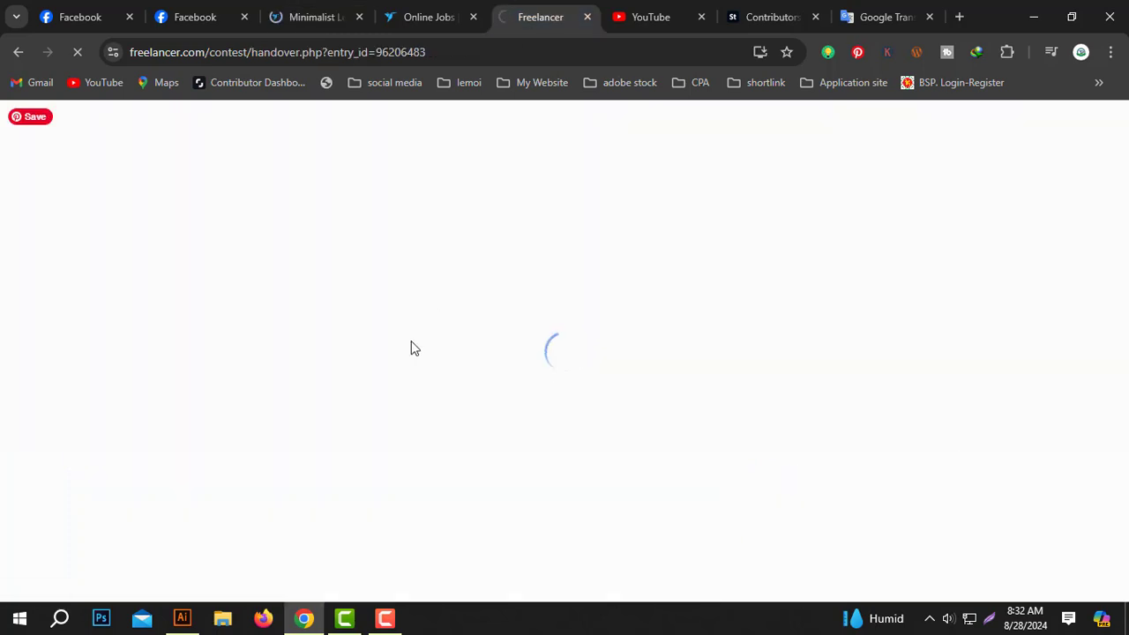
{"action": "left_click", "coordinate": [328, 12]}
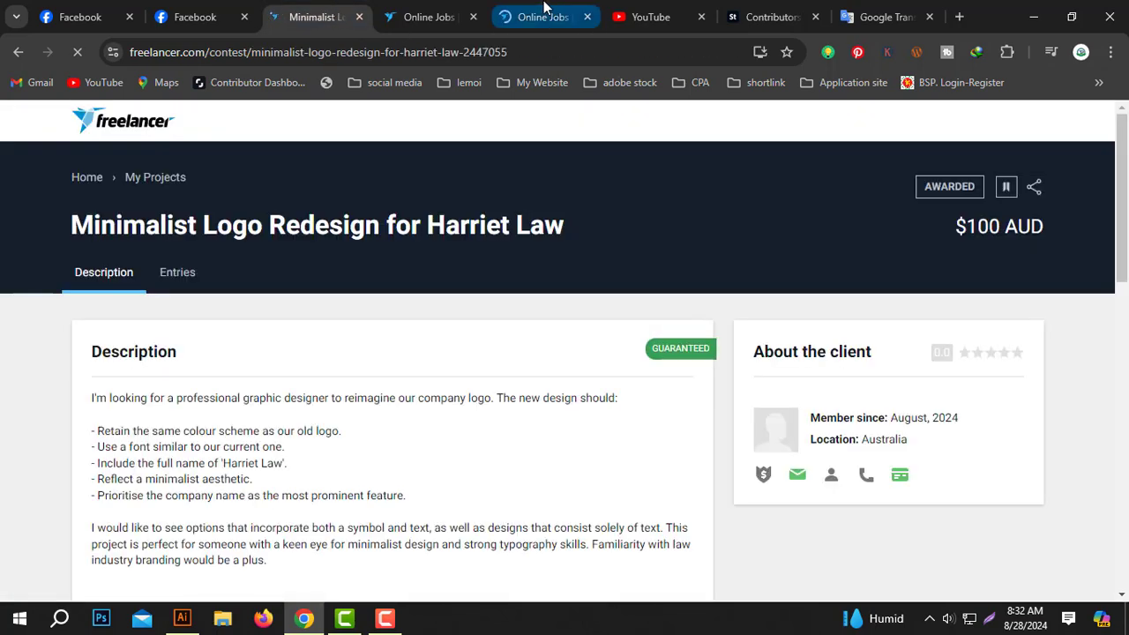
- Copy the winning #1 maroon script logo image from the contest's entries
{"action": "left_click", "coordinate": [187, 274]}
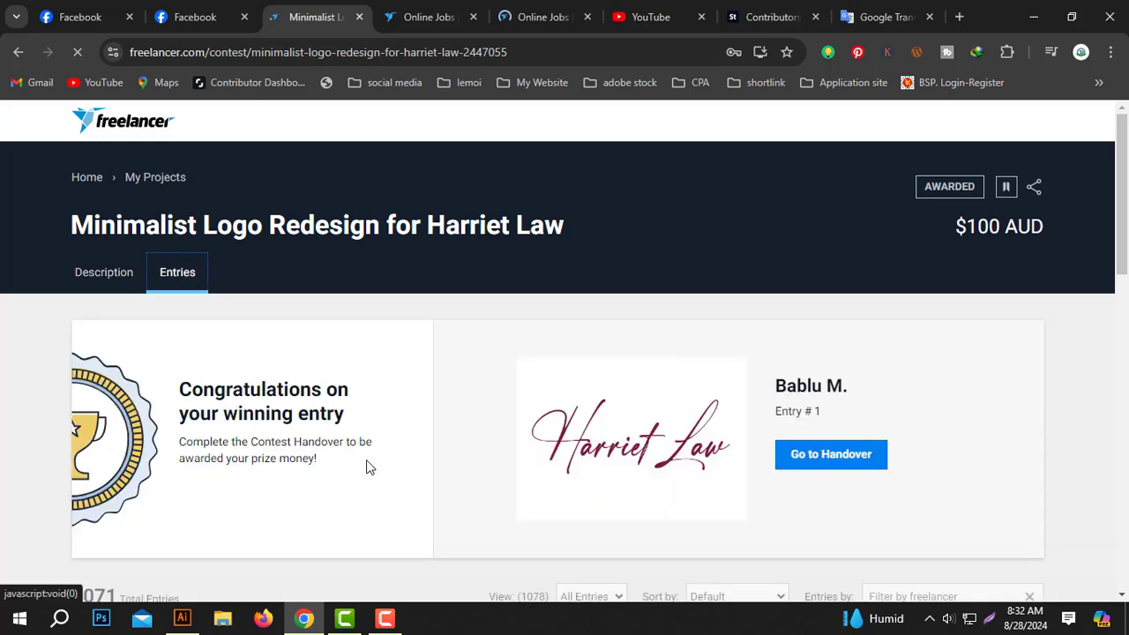
{"action": "scroll", "coordinate": [446, 380], "scroll_direction": "down", "scroll_amount": 3}
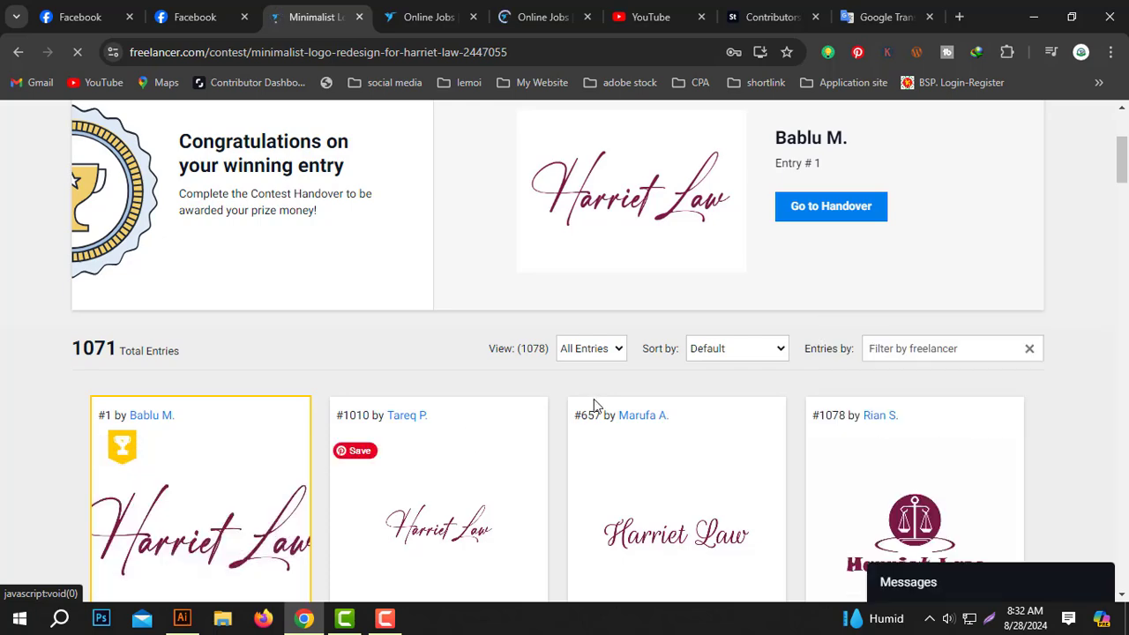
{"action": "scroll", "coordinate": [615, 401], "scroll_direction": "down", "scroll_amount": 2}
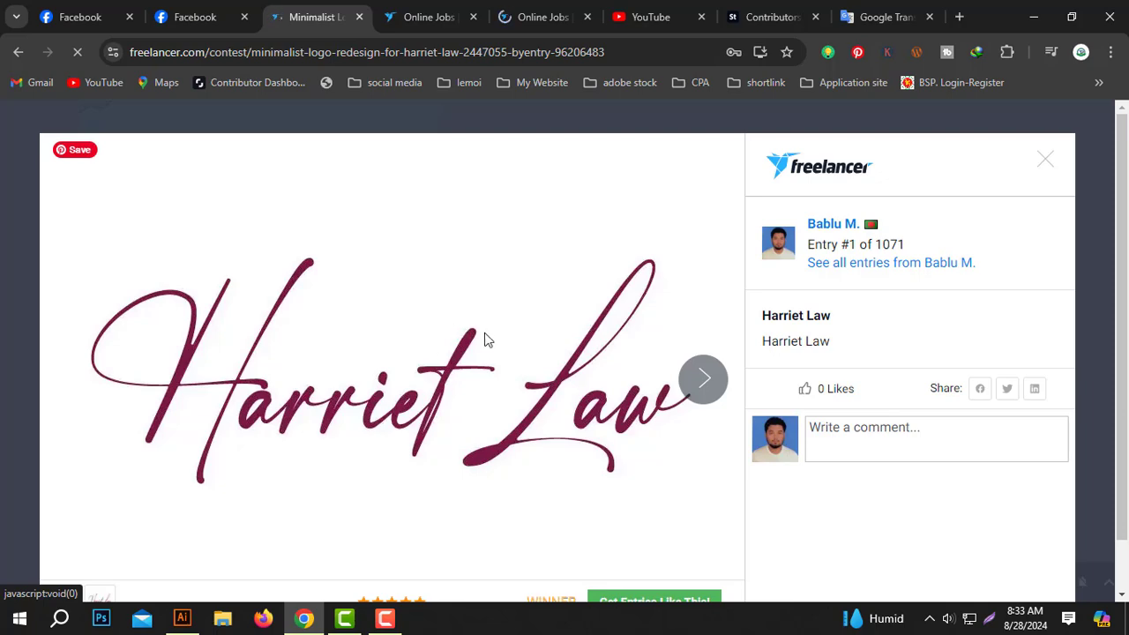
{"action": "right_click", "coordinate": [431, 313]}
{"action": "left_click", "coordinate": [473, 377]}
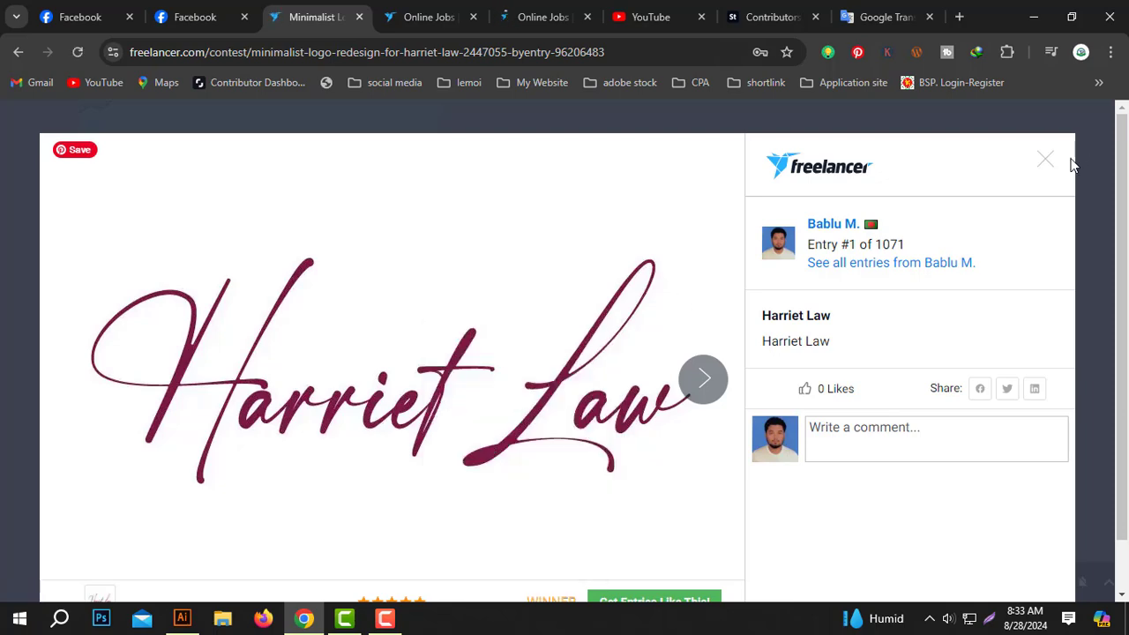
{"action": "key", "text": "Escape"}
{"action": "left_click", "coordinate": [182, 618]}
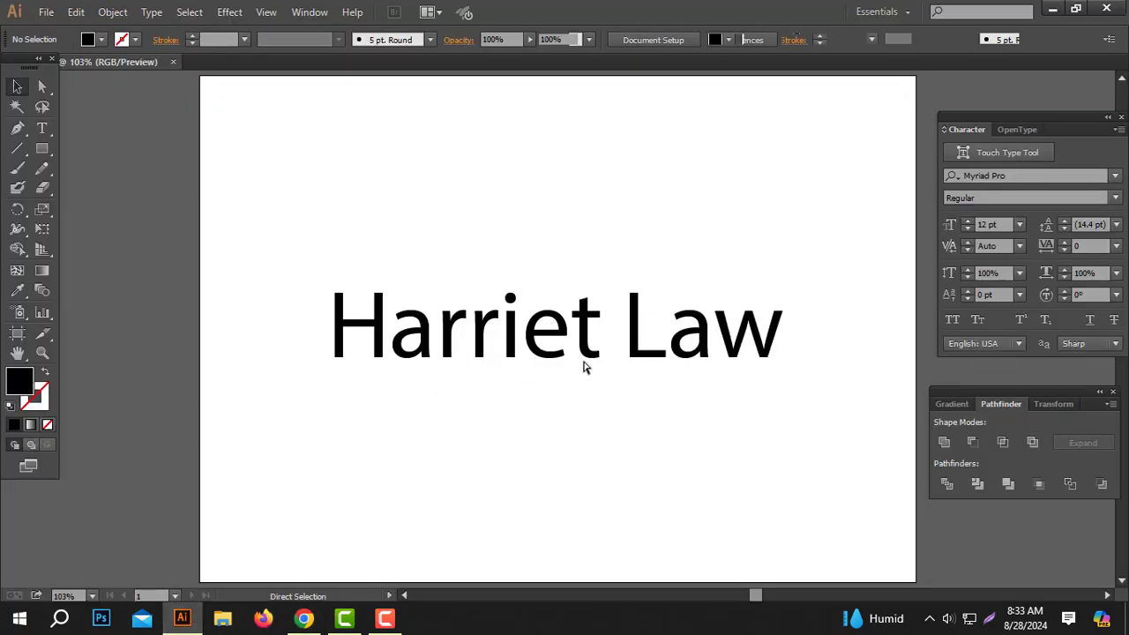
{"action": "key", "text": "ctrl+v"}
{"action": "left_click_drag", "start_coordinate": [769, 369], "coordinate": [180, 370]}
{"action": "left_click_drag", "start_coordinate": [472, 333], "coordinate": [676, 335]}
{"action": "left_click_drag", "start_coordinate": [521, 348], "coordinate": [479, 353]}
{"action": "right_click", "coordinate": [562, 339]}
{"action": "mouse_move", "coordinate": [672, 494]}
{"action": "left_click", "coordinate": [773, 494]}
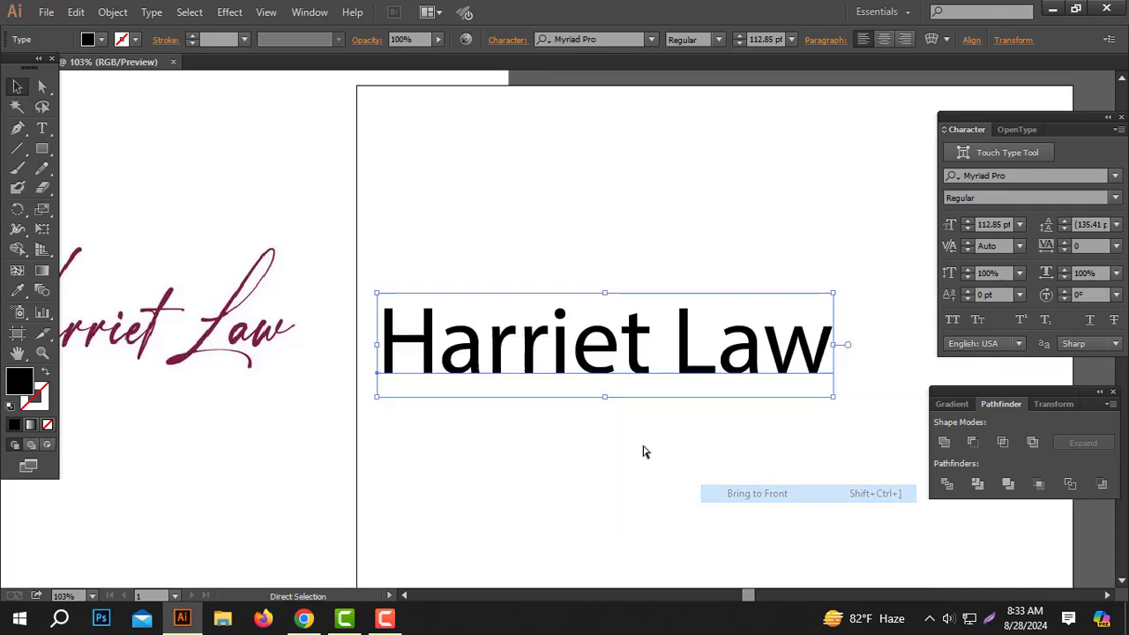
{"action": "left_click_drag", "start_coordinate": [561, 416], "coordinate": [732, 423]}
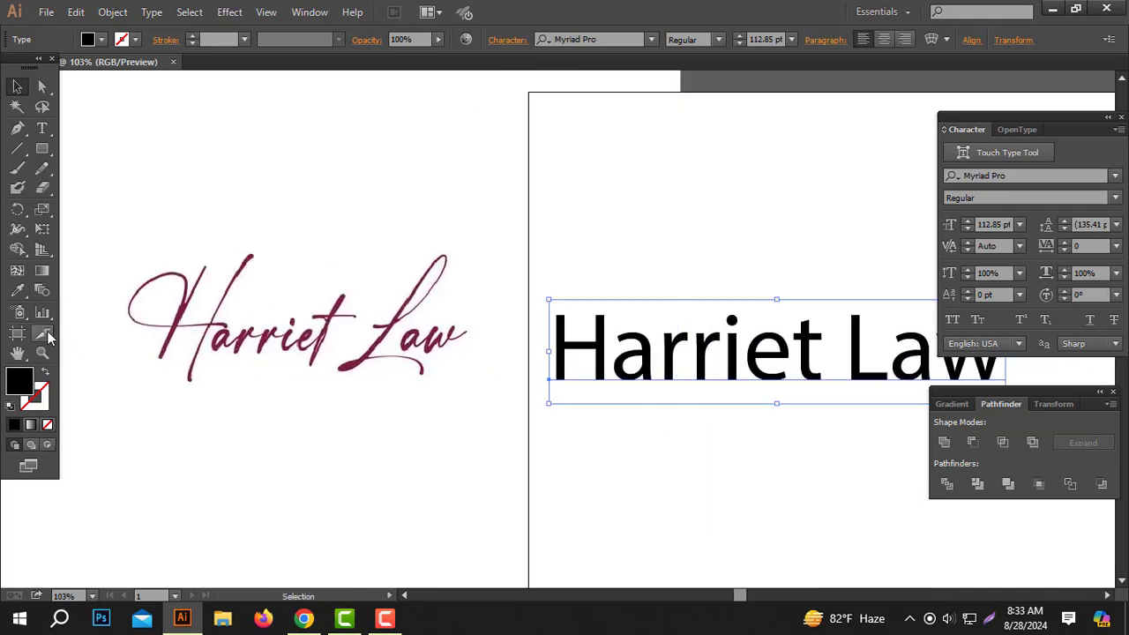
- Colour the text the logo's maroon with the Eyedropper and set its font to Janelotus-Demo
{"action": "left_click", "coordinate": [17, 290]}
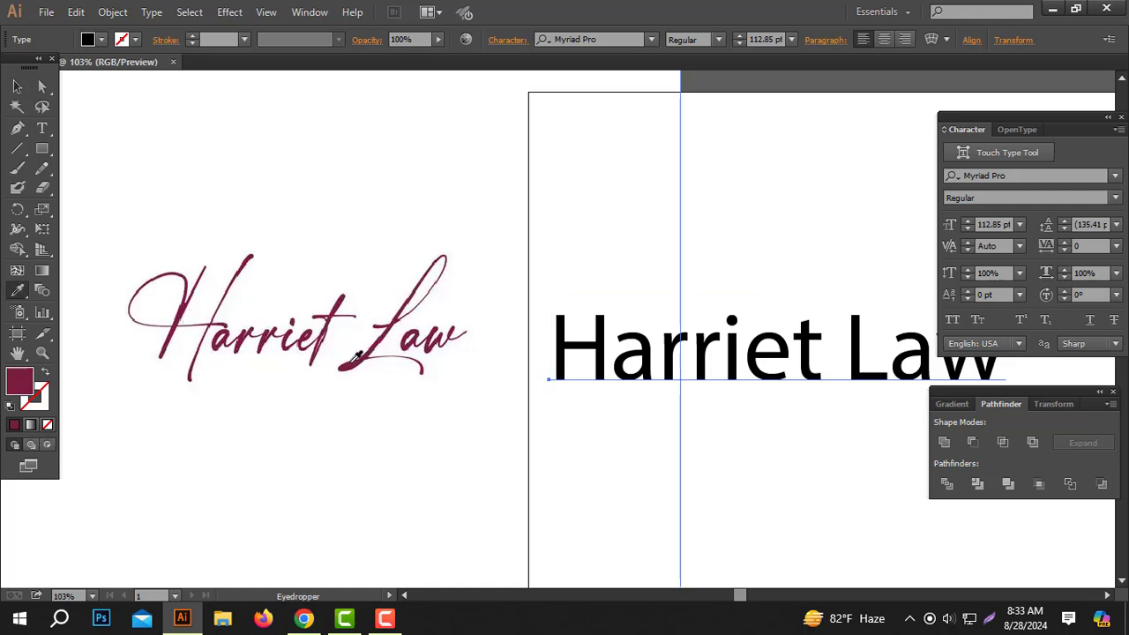
{"action": "left_click", "coordinate": [356, 356]}
{"action": "left_click", "coordinate": [17, 86]}
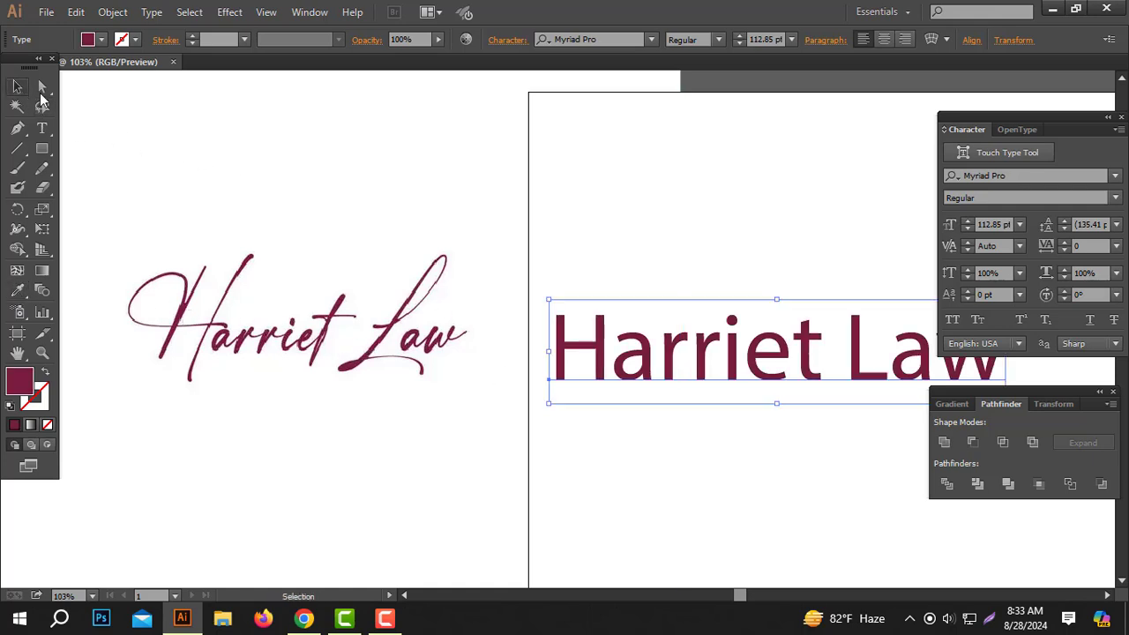
{"action": "left_click", "coordinate": [586, 39]}
{"action": "type", "text": "ক"}
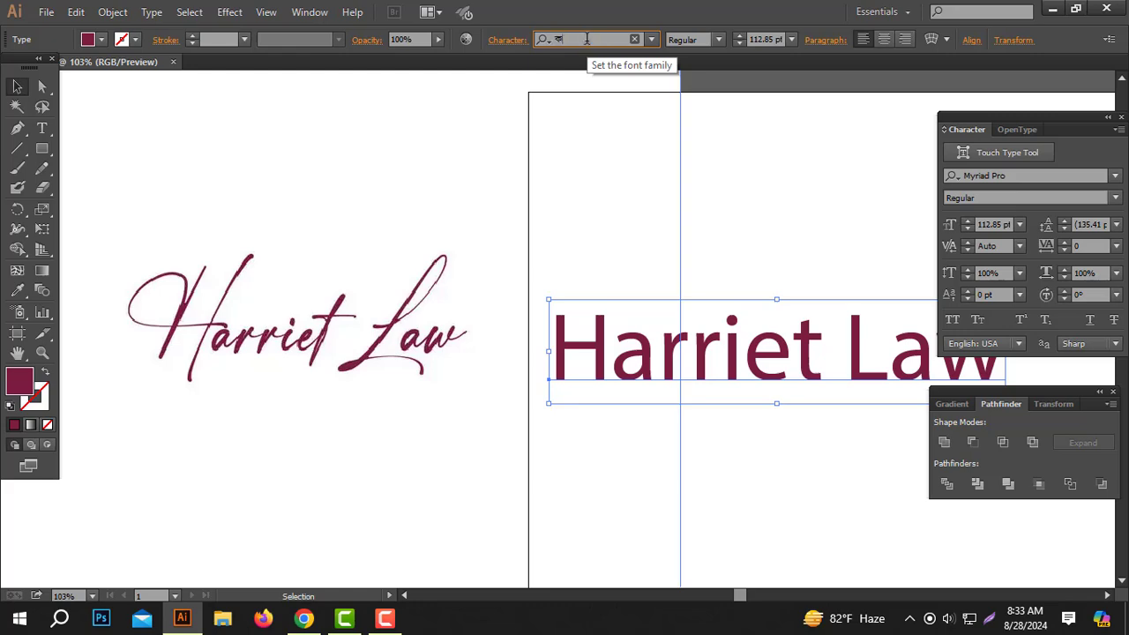
{"action": "type", "text": "ৃস"}
{"action": "key", "text": "BackSpace"}
{"action": "key", "text": "BackSpace"}
{"action": "key", "text": "BackSpace"}
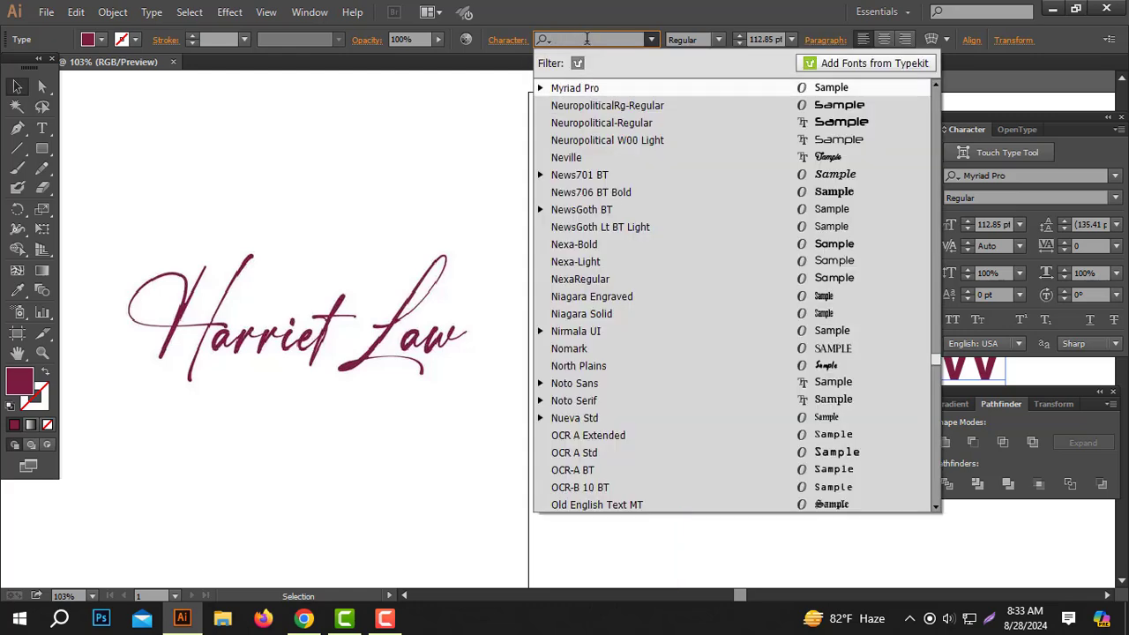
{"action": "type", "text": "jan"}
{"action": "left_click", "coordinate": [615, 92]}
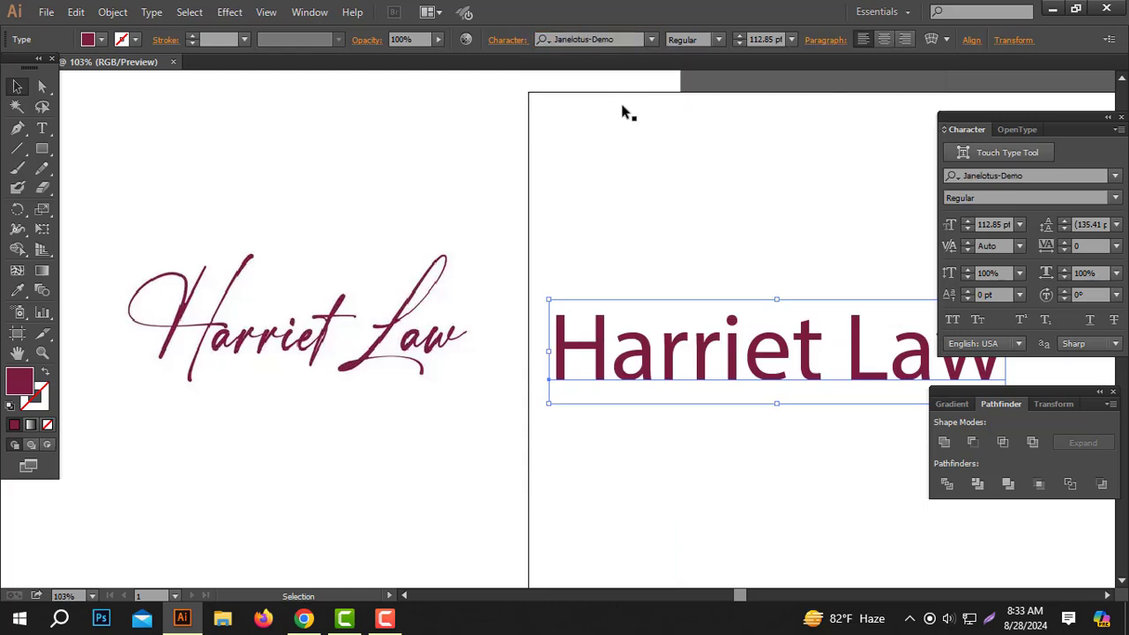
- Position the maroon script text over the pasted logo on the artboard
{"action": "left_click_drag", "start_coordinate": [756, 371], "coordinate": [909, 373]}
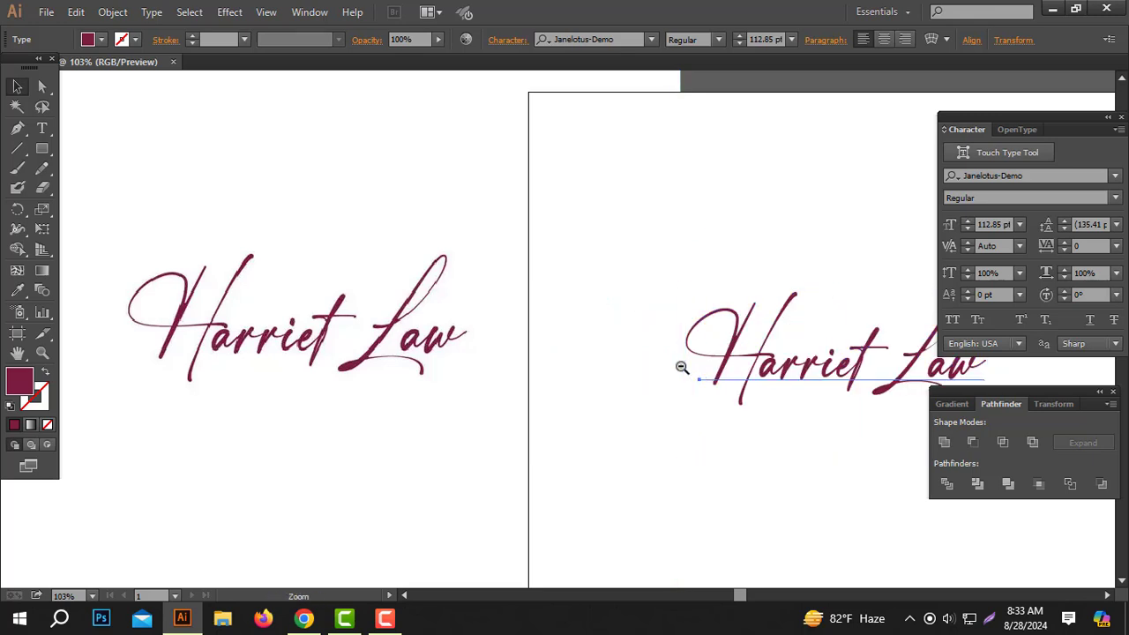
{"action": "left_click", "coordinate": [681, 367], "text": "ctrl+alt"}
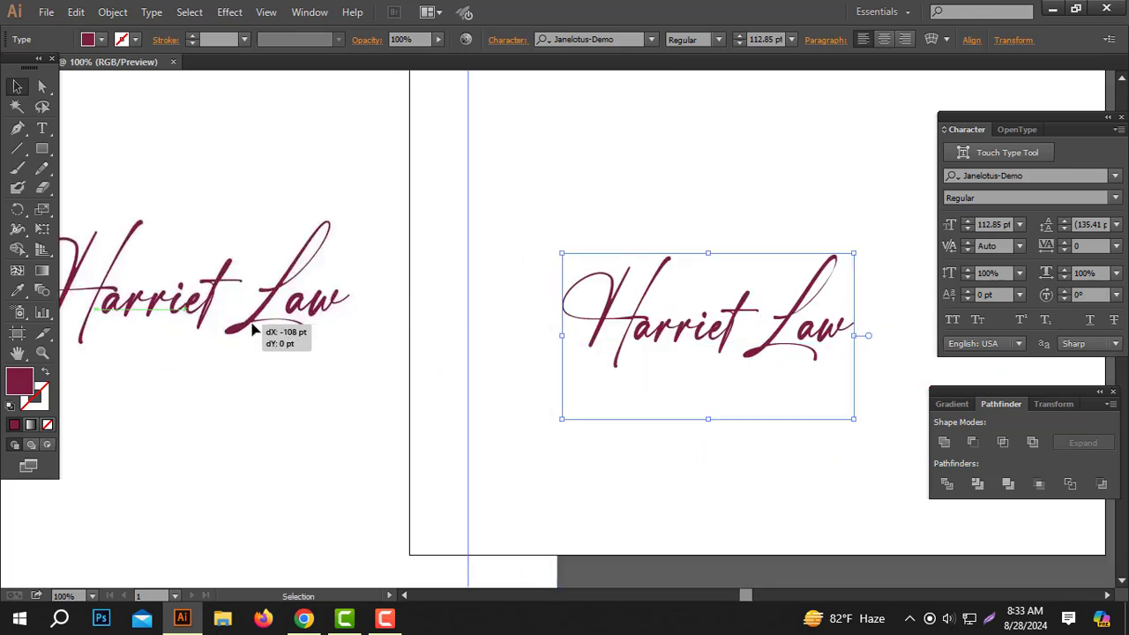
{"action": "left_click", "coordinate": [407, 326]}
{"action": "left_click_drag", "start_coordinate": [638, 379], "coordinate": [398, 397]}
{"action": "left_click_drag", "start_coordinate": [470, 360], "coordinate": [487, 345]}
{"action": "right_click", "coordinate": [482, 334]}
{"action": "left_click", "coordinate": [552, 447]}
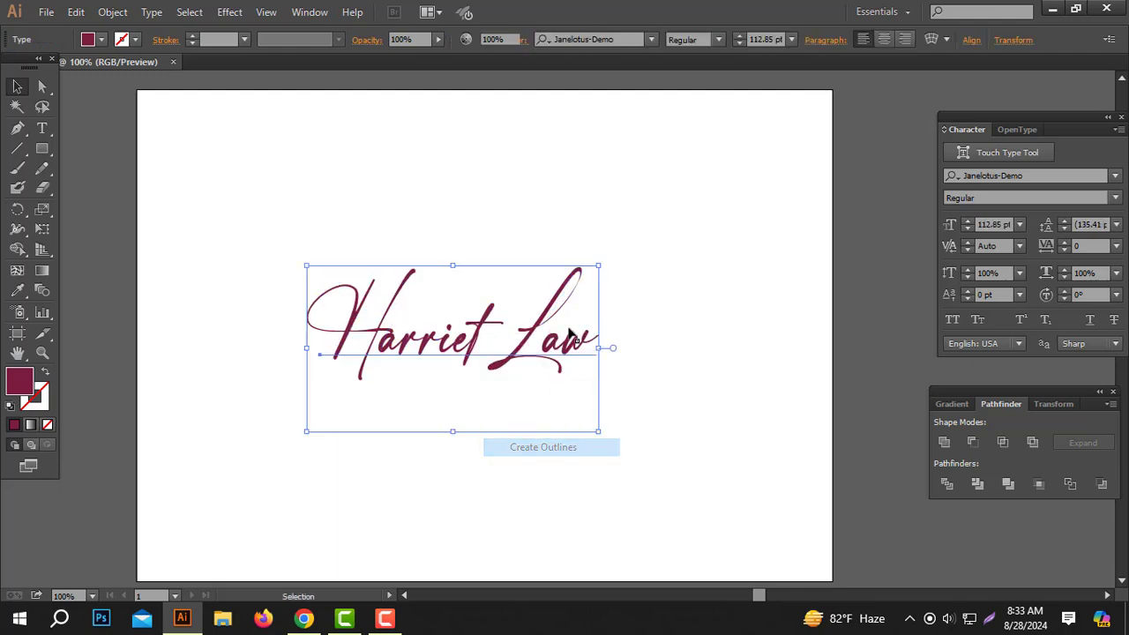
{"action": "left_click_drag", "start_coordinate": [601, 325], "coordinate": [686, 320]}
{"action": "left_click", "coordinate": [132, 459]}
{"action": "key", "text": "ctrl+0"}
{"action": "key", "text": "ctrl+v"}
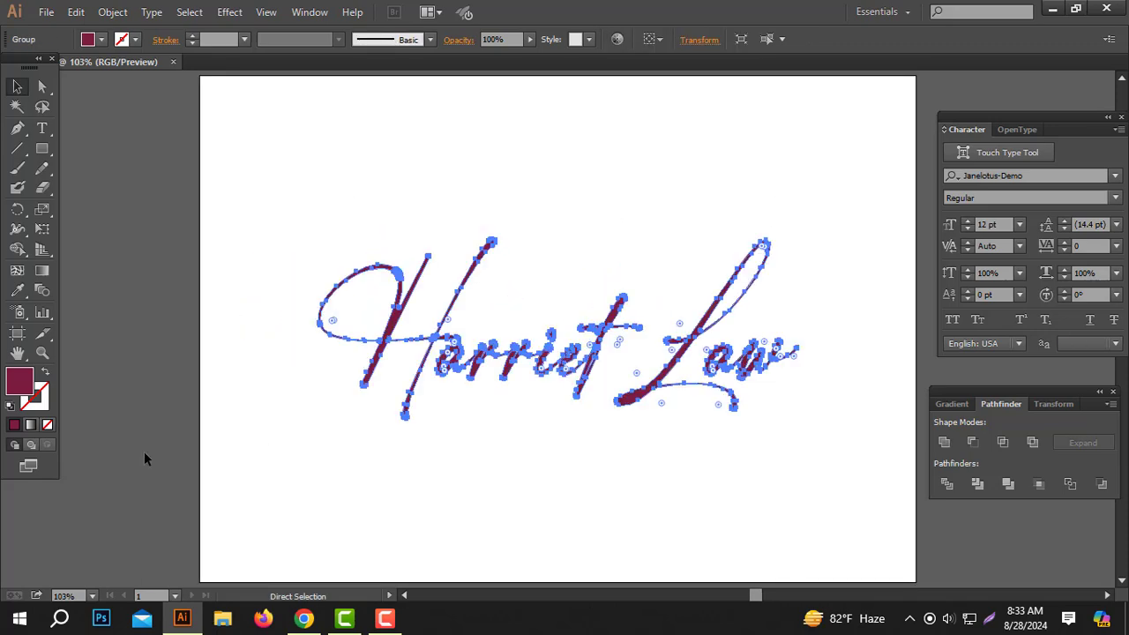
{"action": "left_click", "coordinate": [585, 186]}
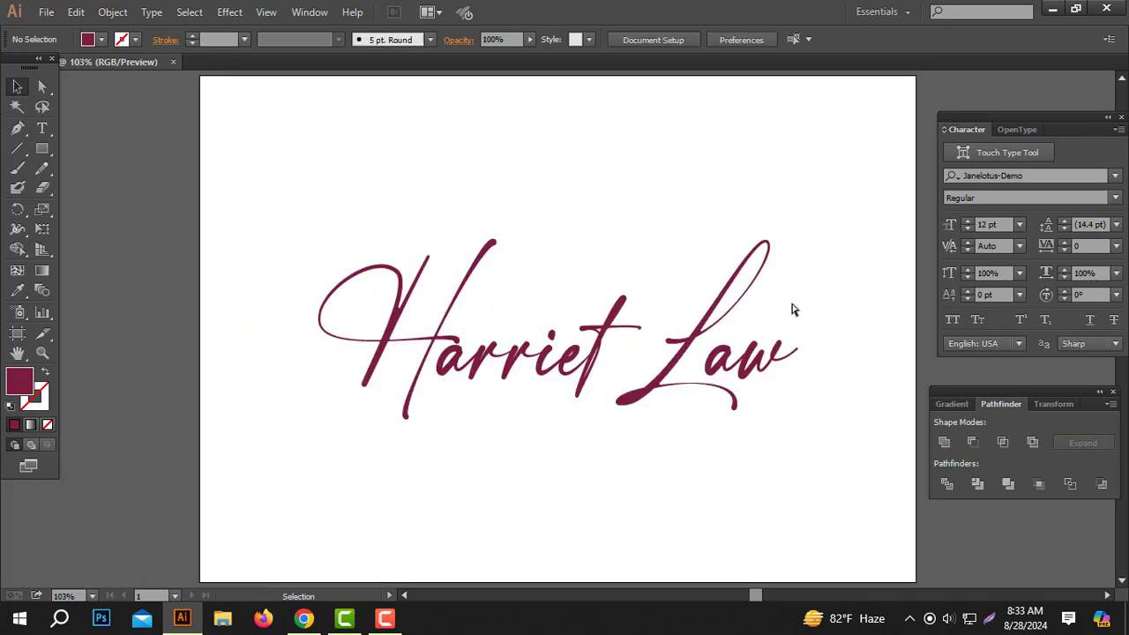
- Cancel the Save a Copy dialog and return to the Freelancer contest page
{"action": "key", "text": "ctrl+alt+s"}
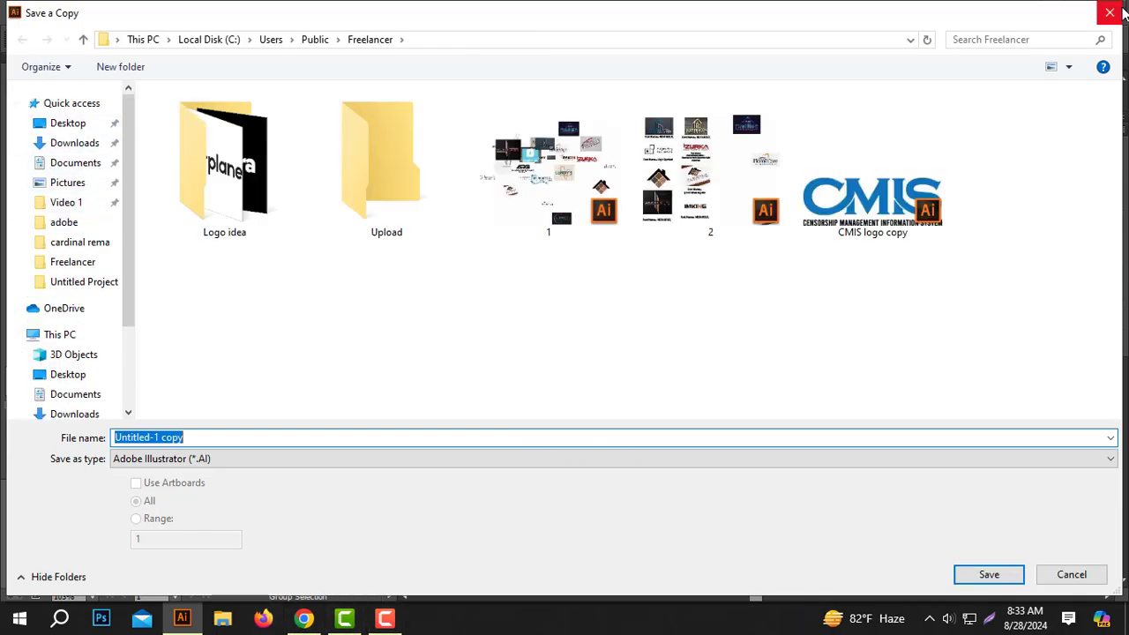
{"action": "key", "text": "Escape"}
{"action": "left_click", "coordinate": [303, 620]}
- Send the contest holder the chat message 'Thanks for award'
{"action": "scroll", "coordinate": [932, 550], "scroll_direction": "up", "scroll_amount": 3}
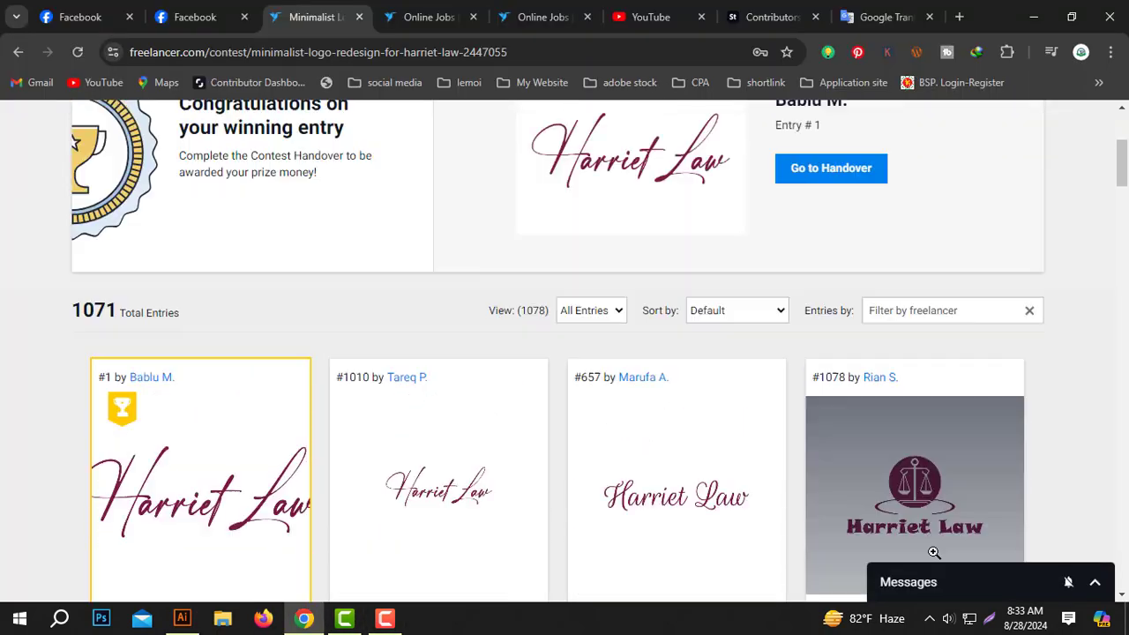
{"action": "left_click", "coordinate": [970, 589]}
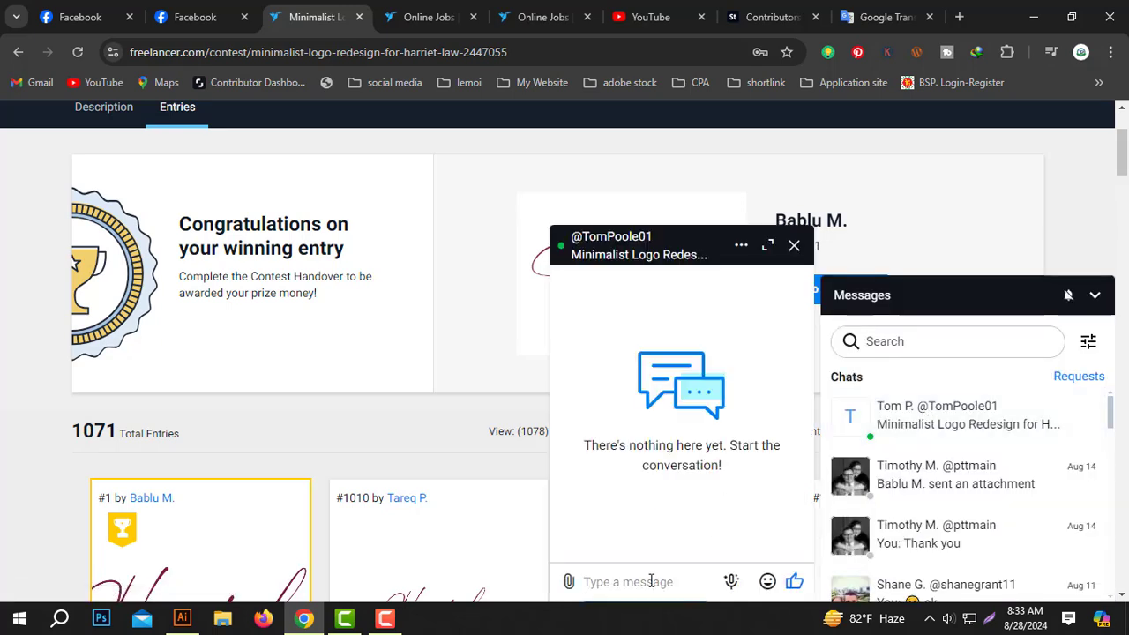
{"action": "type", "text": "W"}
{"action": "key", "text": "BackSpace"}
{"action": "type", "text": "Thanks for award"}
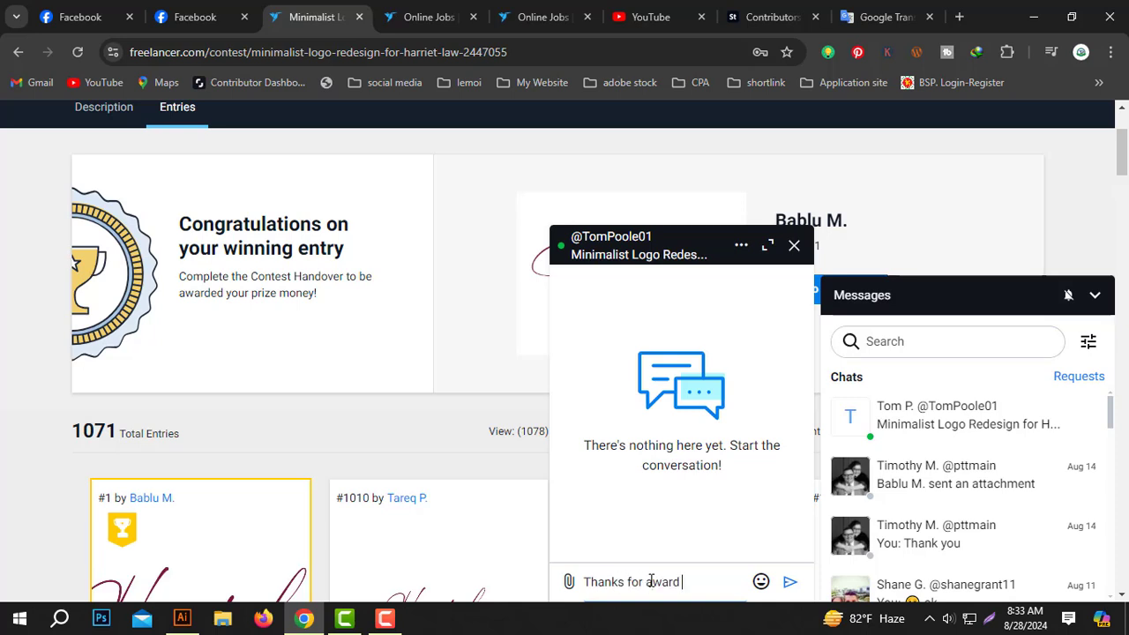
{"action": "key", "text": "Return"}
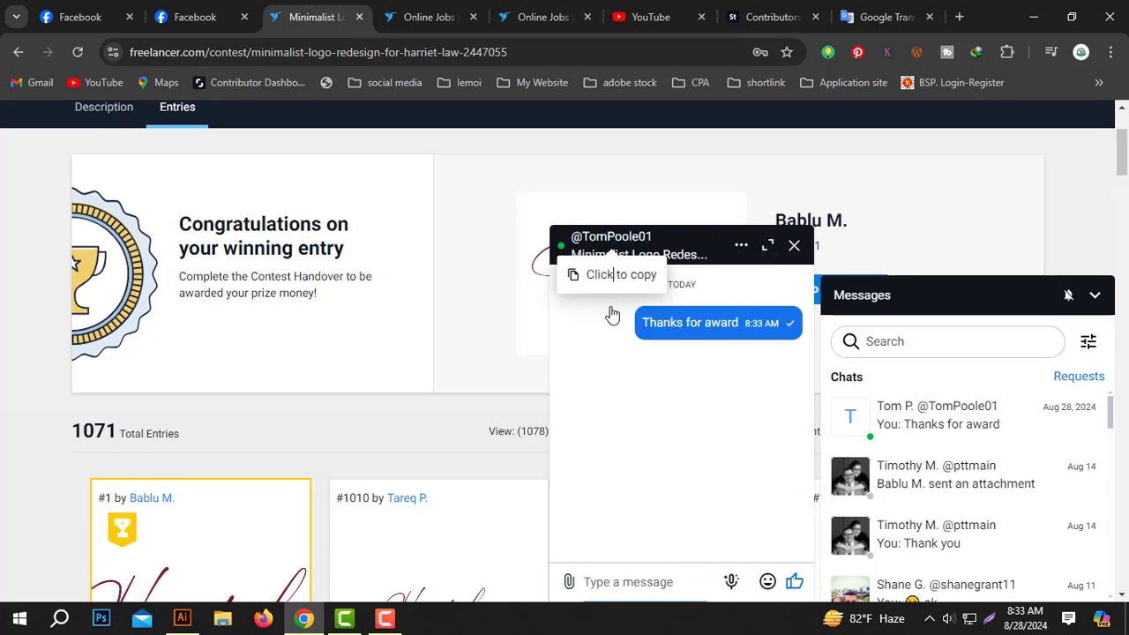
- Start Save a Copy of the logo and browse to the Desktop\Freelancer folder
{"action": "left_click", "coordinate": [182, 618]}
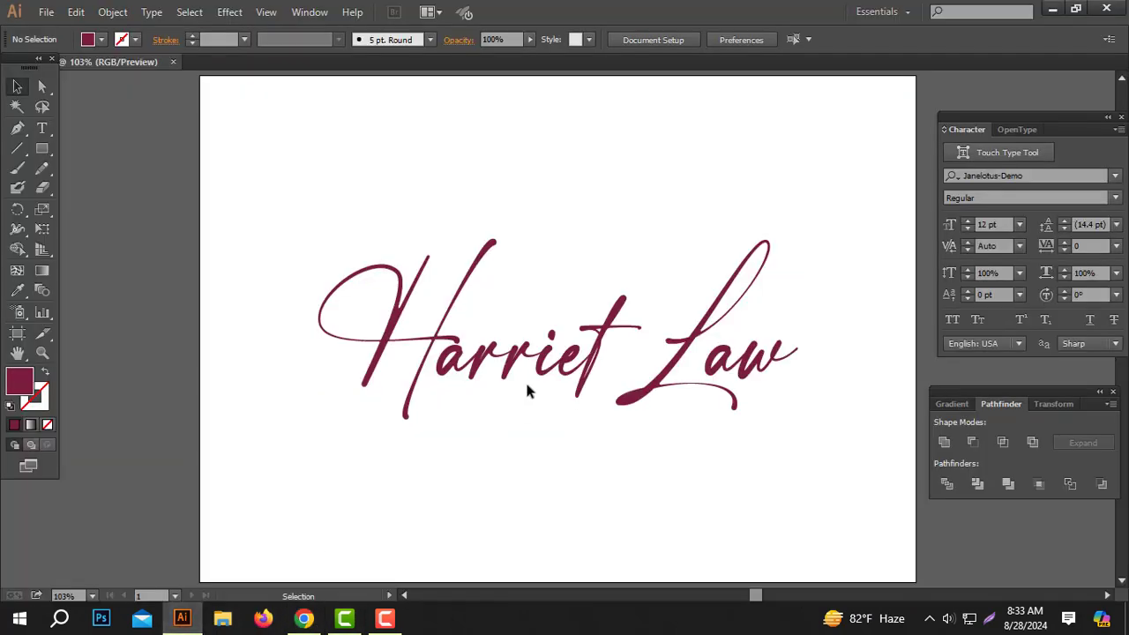
{"action": "key", "text": "ctrl+alt+s"}
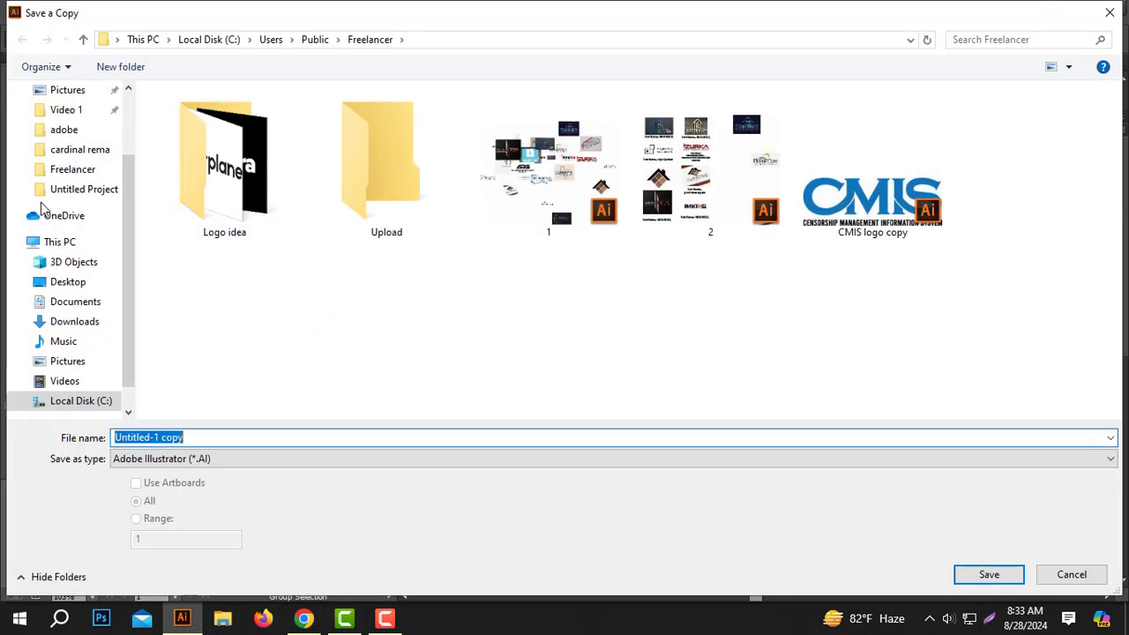
{"action": "scroll", "coordinate": [63, 156], "scroll_direction": "up", "scroll_amount": 2}
{"action": "left_click", "coordinate": [58, 123]}
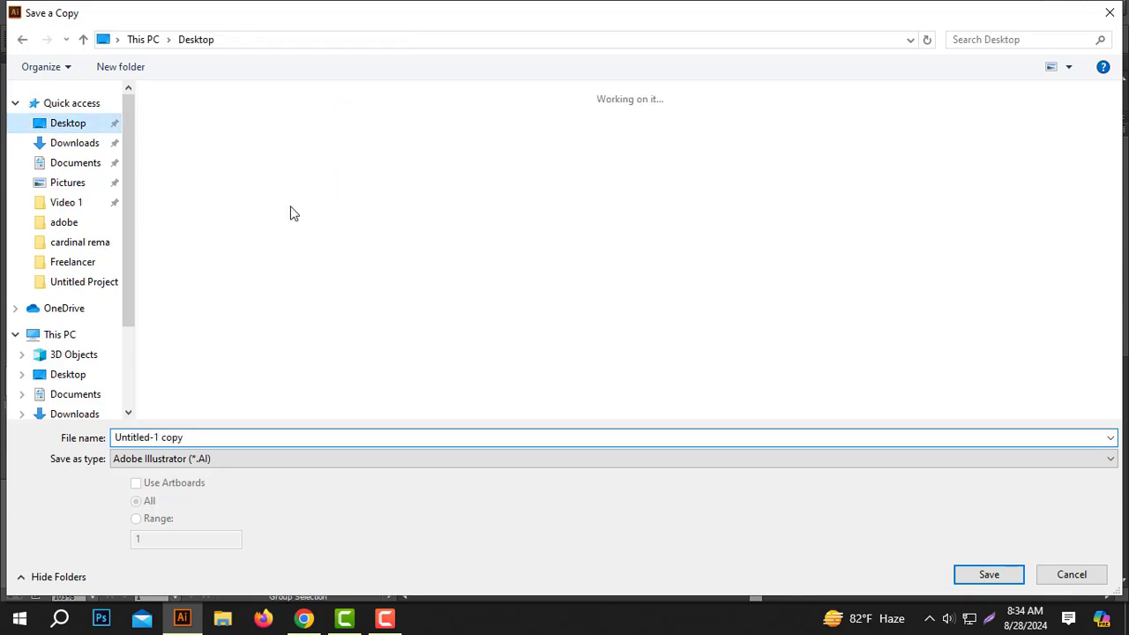
{"action": "double_click", "coordinate": [284, 188]}
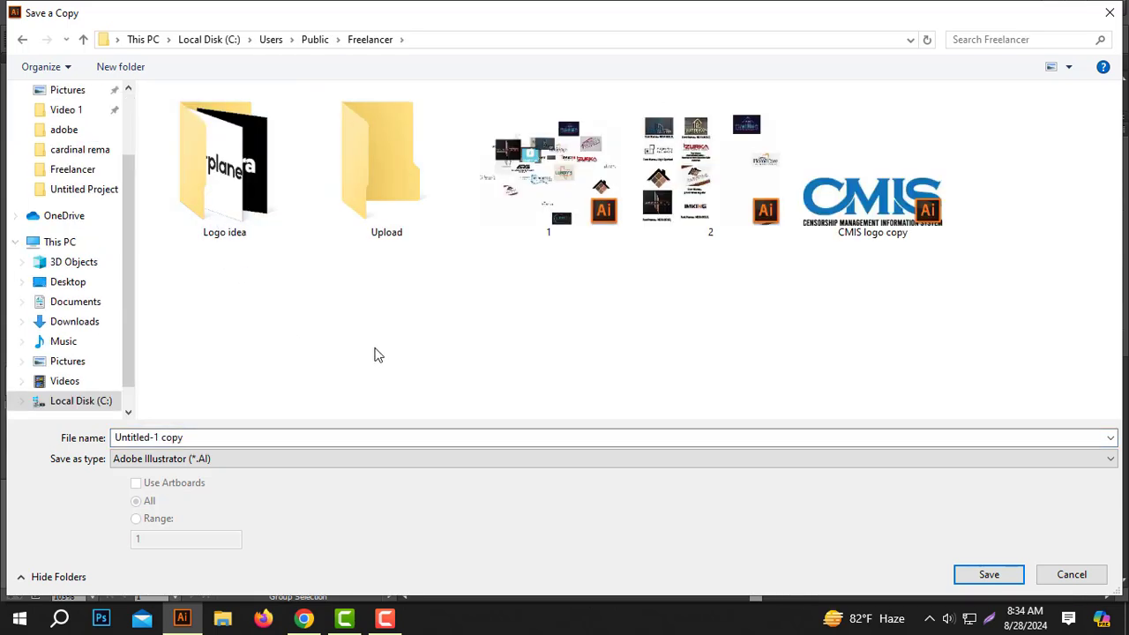
- Create an 'Award' folder in Freelancer, then delete it again
{"action": "right_click", "coordinate": [338, 333]}
{"action": "mouse_move", "coordinate": [474, 488]}
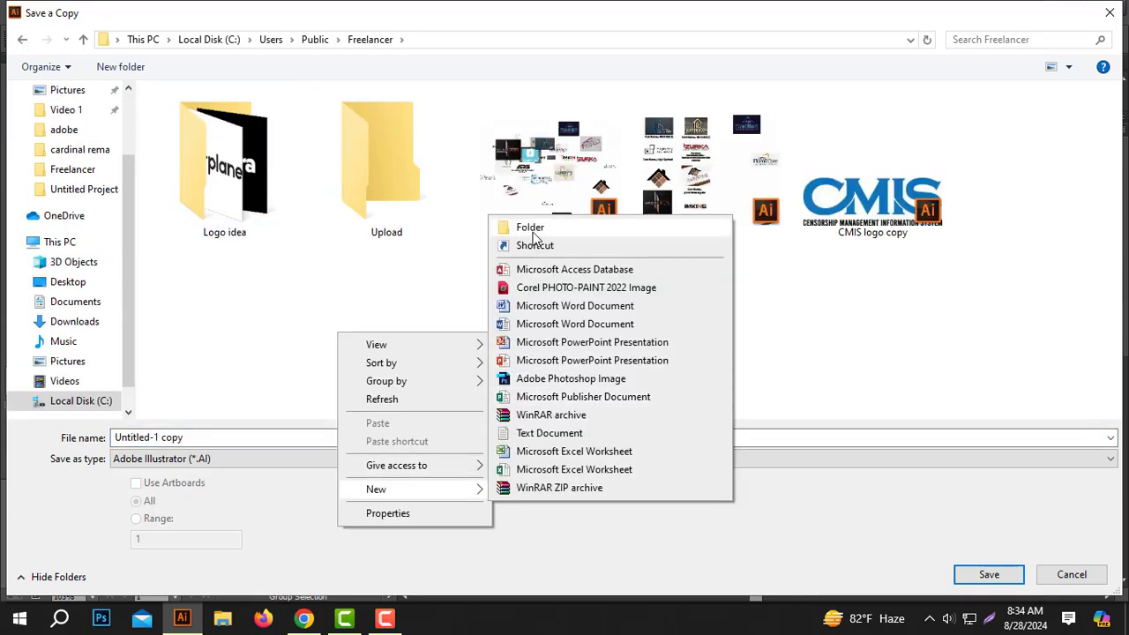
{"action": "left_click", "coordinate": [536, 236]}
{"action": "type", "text": "Award"}
{"action": "key", "text": "Return"}
{"action": "left_click", "coordinate": [267, 217]}
{"action": "key", "text": "Delete"}
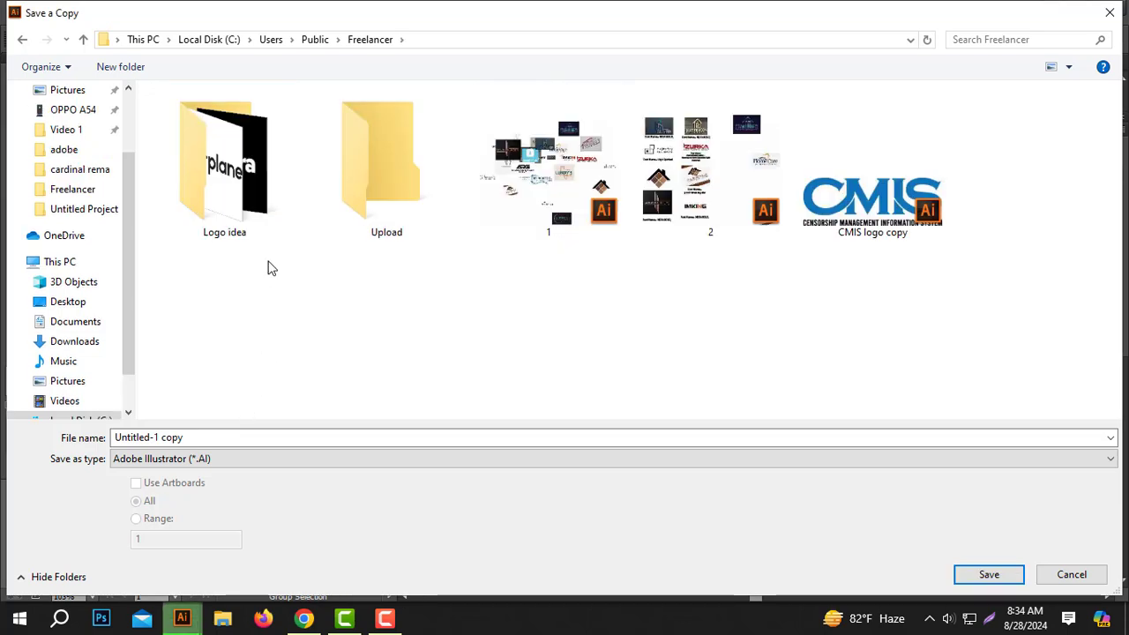
- Create a folder named 'award' in Freelancer and open it
{"action": "right_click", "coordinate": [410, 291]}
{"action": "mouse_move", "coordinate": [476, 459]}
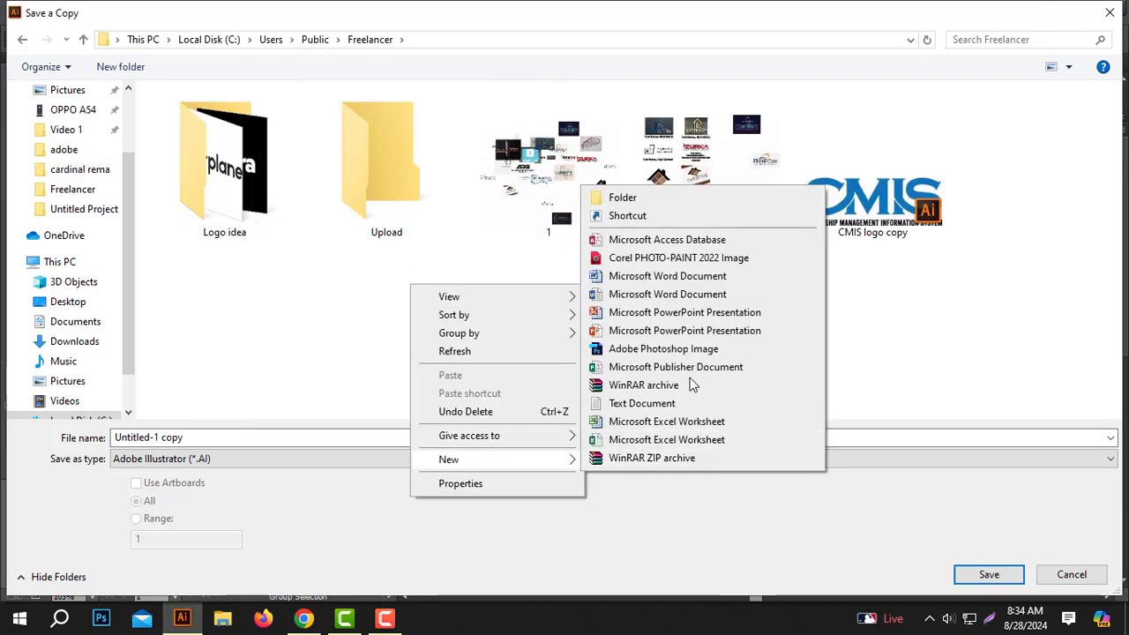
{"action": "left_click", "coordinate": [652, 200]}
{"action": "type", "text": "aw"}
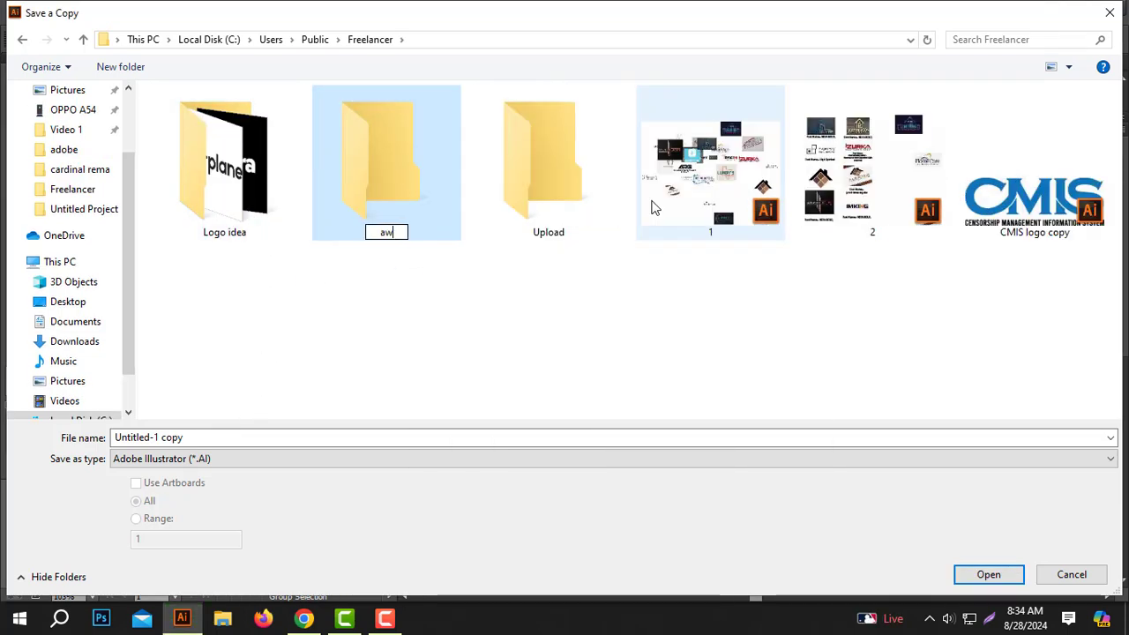
{"action": "type", "text": "ard"}
{"action": "key", "text": "Return"}
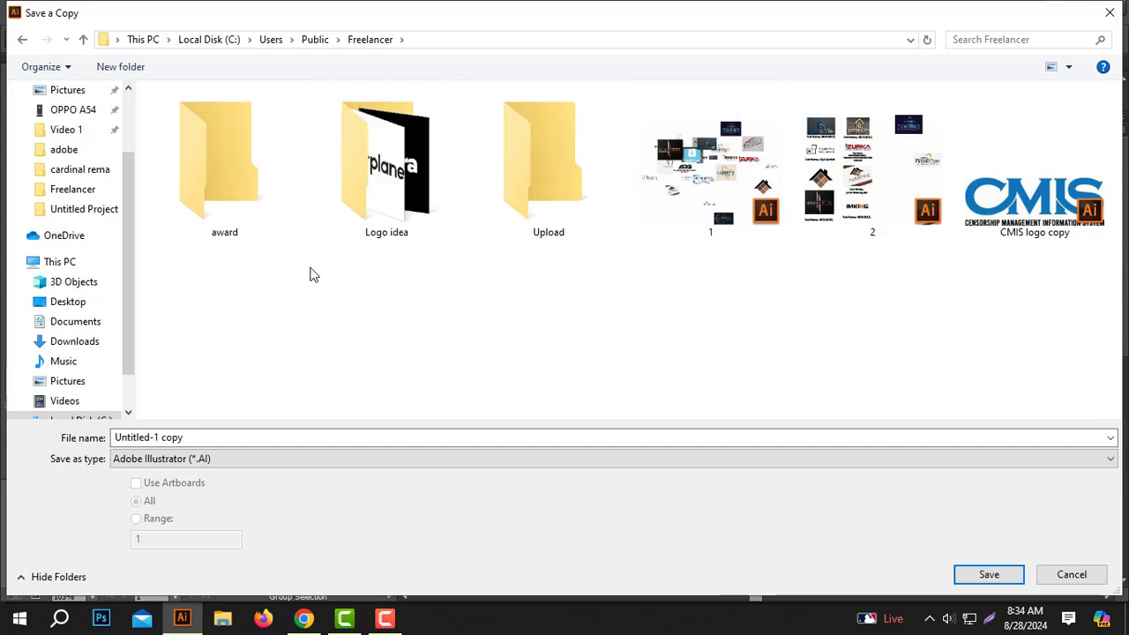
{"action": "double_click", "coordinate": [256, 189]}
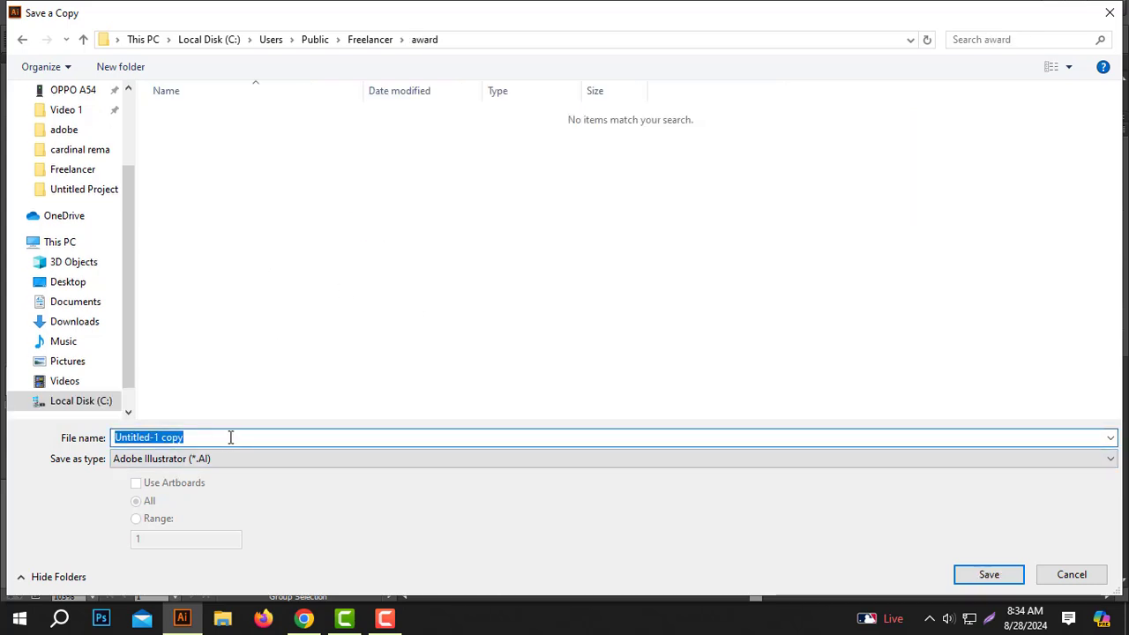
- Create a subfolder in award named with the client's username and open it
{"action": "right_click", "coordinate": [337, 240]}
{"action": "mouse_move", "coordinate": [455, 413]}
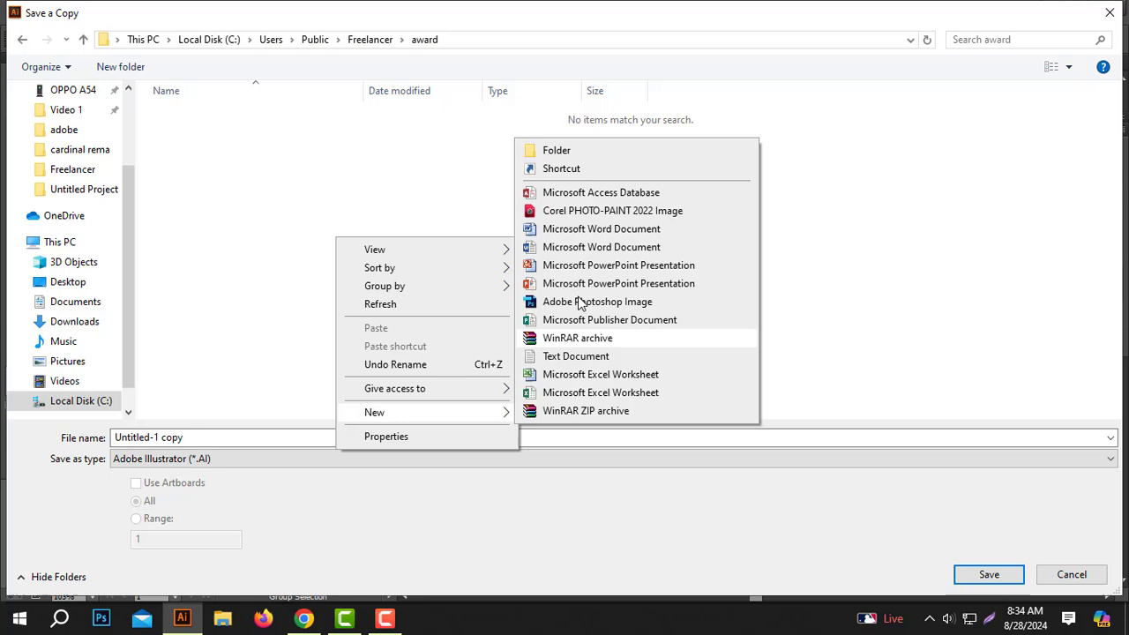
{"action": "left_click", "coordinate": [558, 152]}
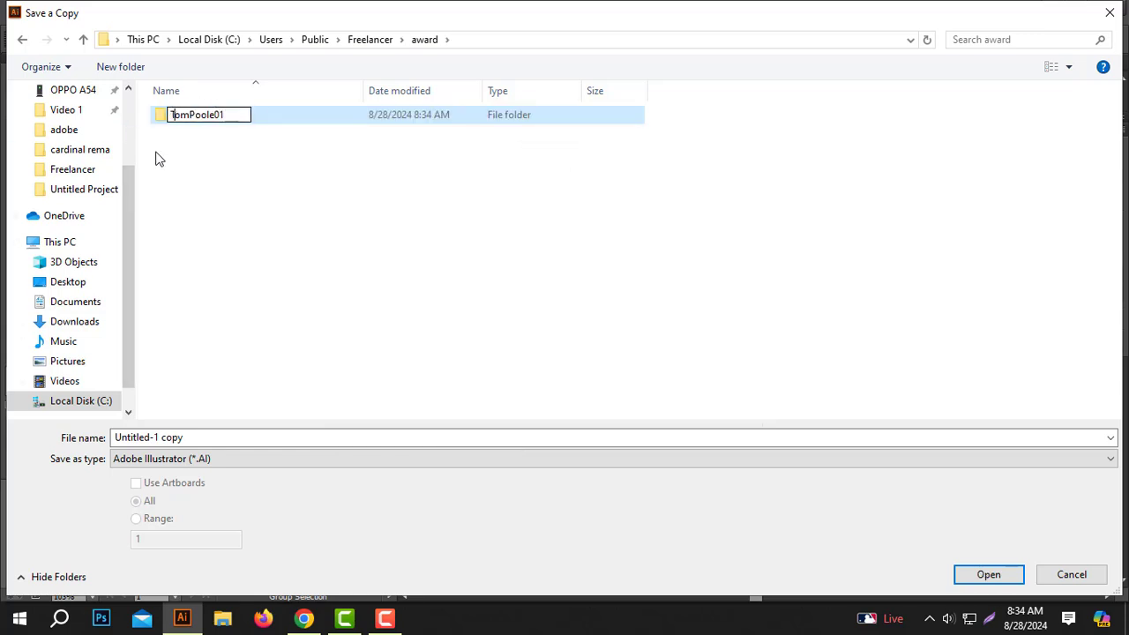
{"action": "left_click", "coordinate": [300, 191]}
{"action": "left_click", "coordinate": [190, 119]}
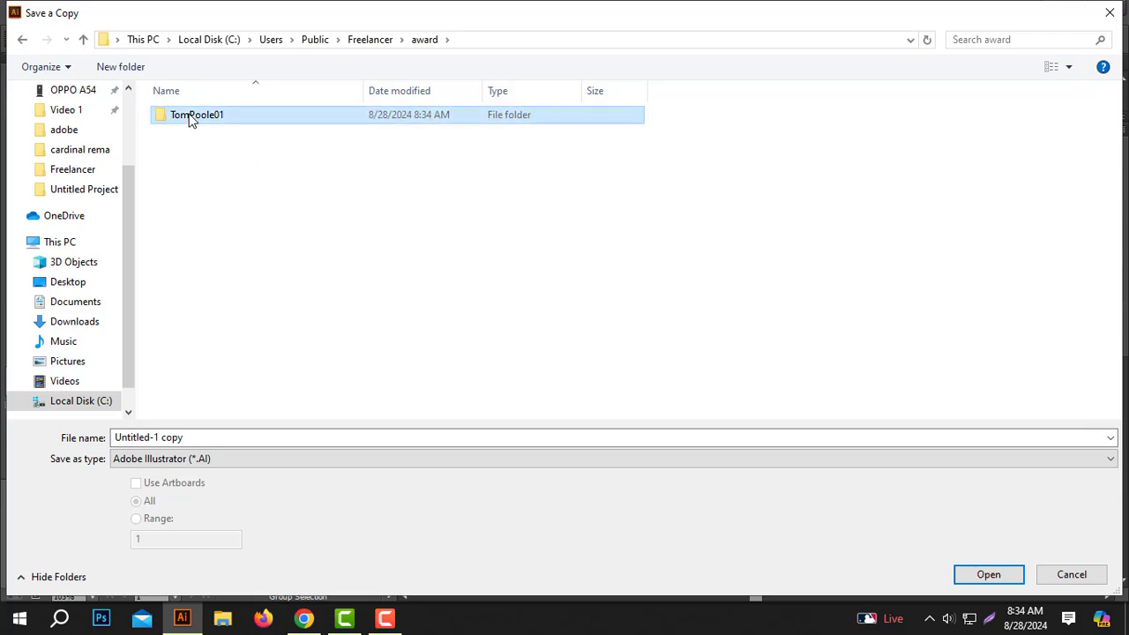
{"action": "double_click", "coordinate": [189, 119]}
{"action": "left_click", "coordinate": [262, 439]}
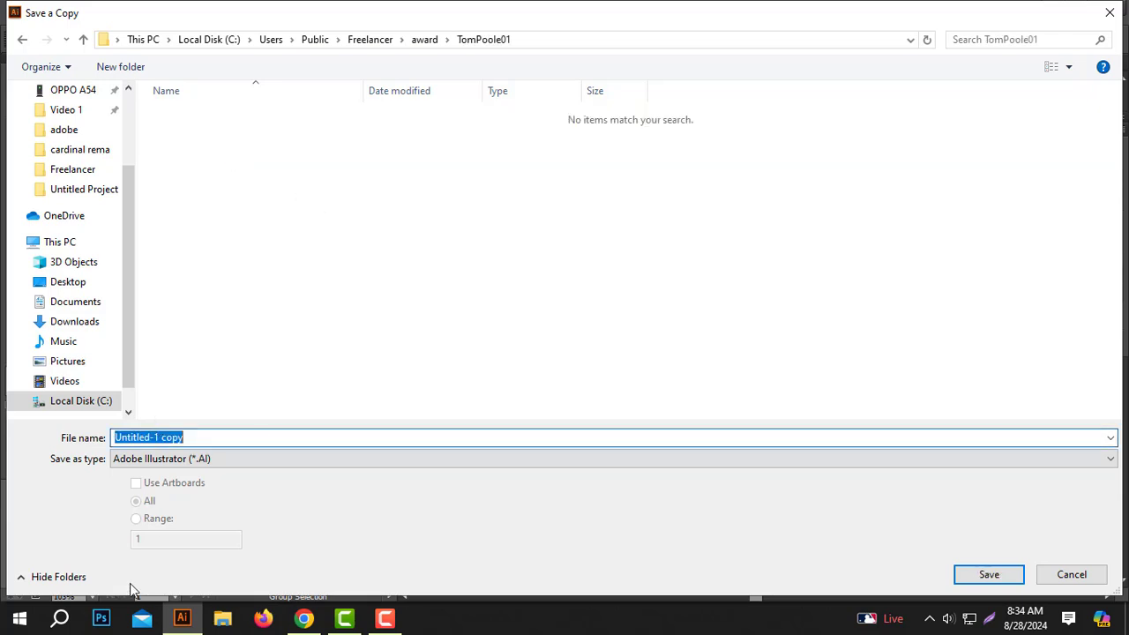
{"action": "left_click", "coordinate": [305, 618]}
{"action": "scroll", "coordinate": [372, 243], "scroll_direction": "up", "scroll_amount": 2}
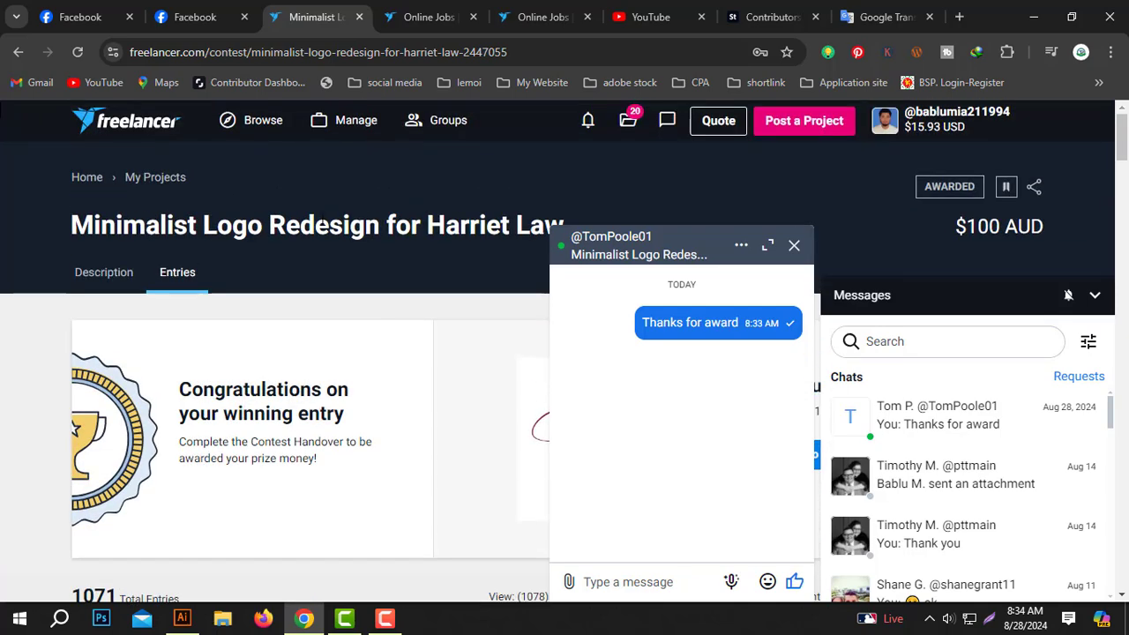
{"action": "left_click_drag", "start_coordinate": [430, 224], "coordinate": [650, 245]}
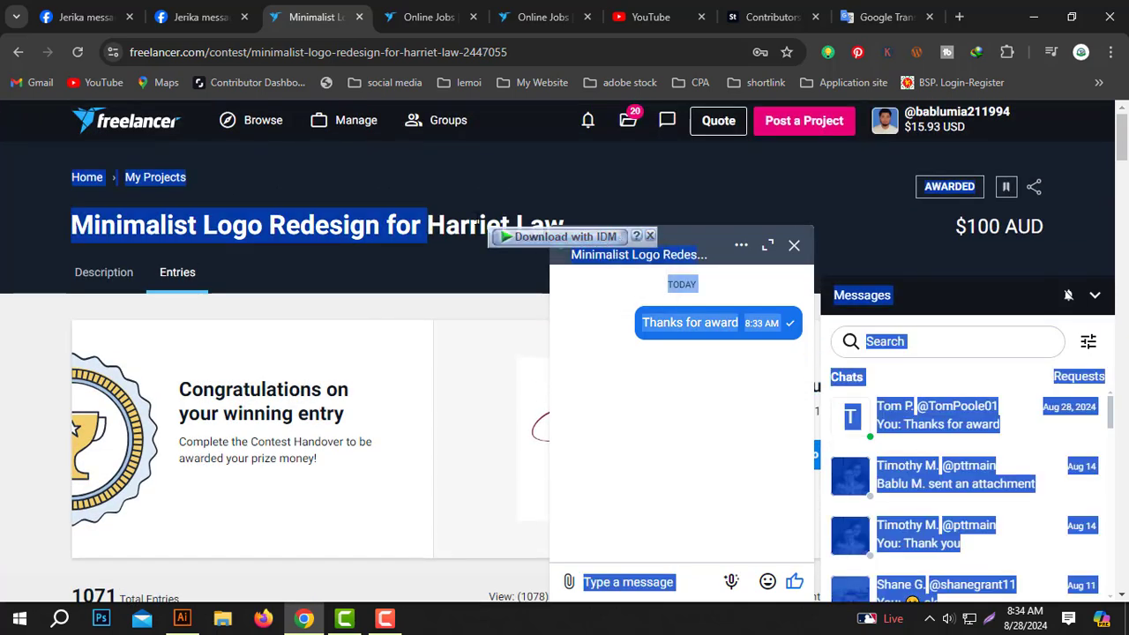
{"action": "triple_click", "coordinate": [477, 221]}
{"action": "left_click", "coordinate": [432, 224]}
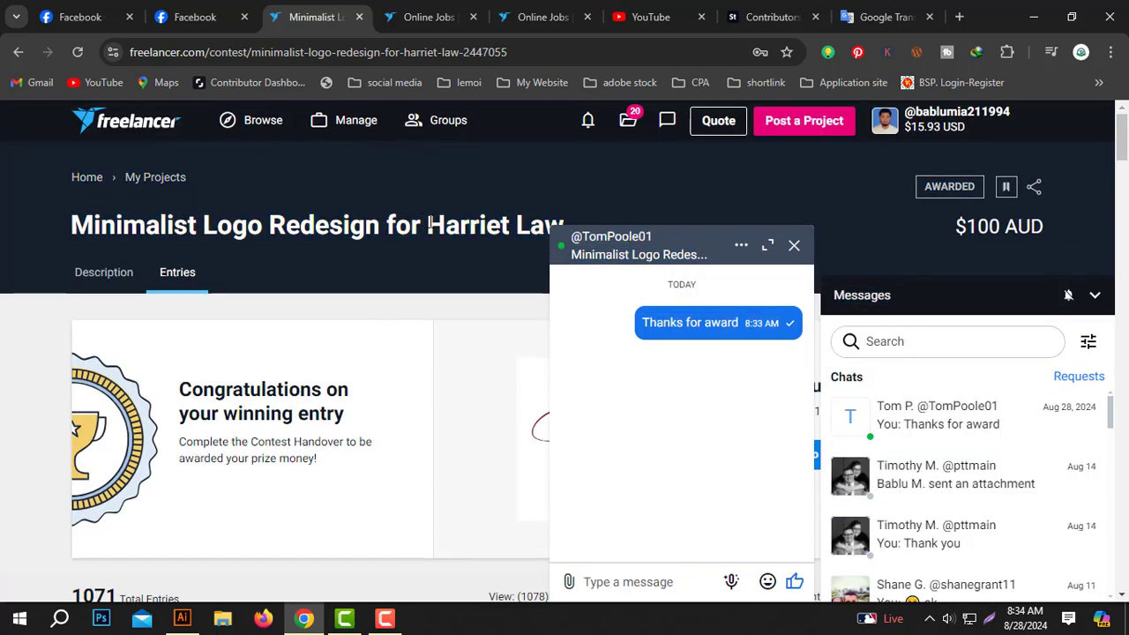
{"action": "mouse_move", "coordinate": [430, 224]}
{"action": "left_mouse_down"}
{"action": "mouse_move", "coordinate": [574, 233]}
{"action": "mouse_move", "coordinate": [427, 226]}
{"action": "left_mouse_up"}
{"action": "left_click", "coordinate": [794, 245]}
{"action": "key", "text": "ctrl+c"}
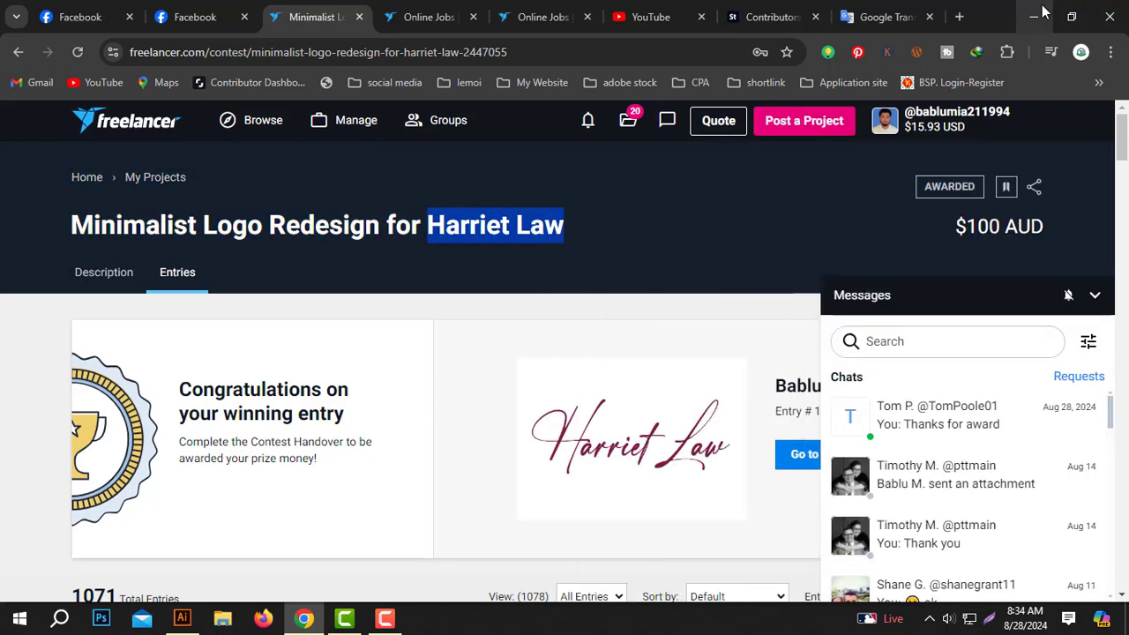
{"action": "key", "text": "alt+Tab"}
{"action": "key", "text": "ctrl+v"}
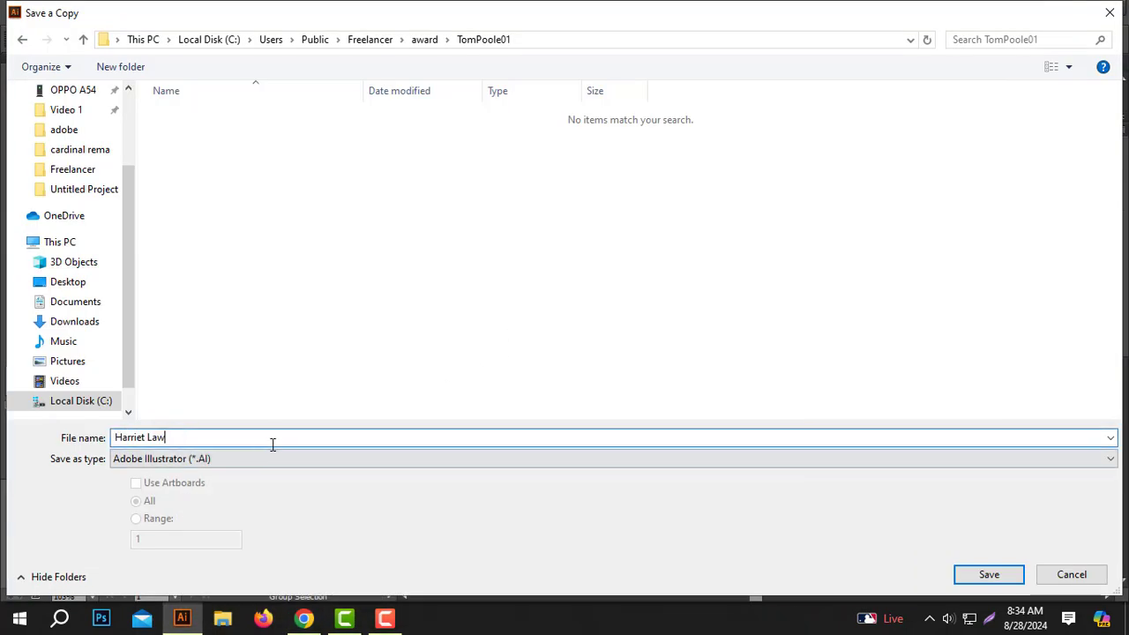
{"action": "left_click", "coordinate": [976, 576]}
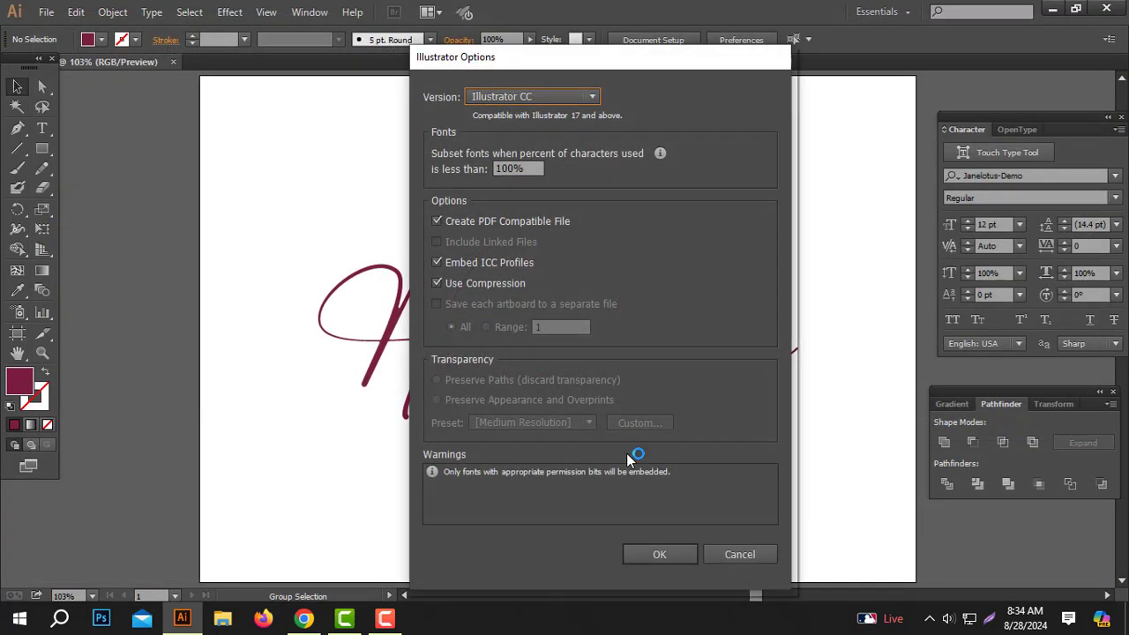
{"action": "left_click", "coordinate": [661, 549]}
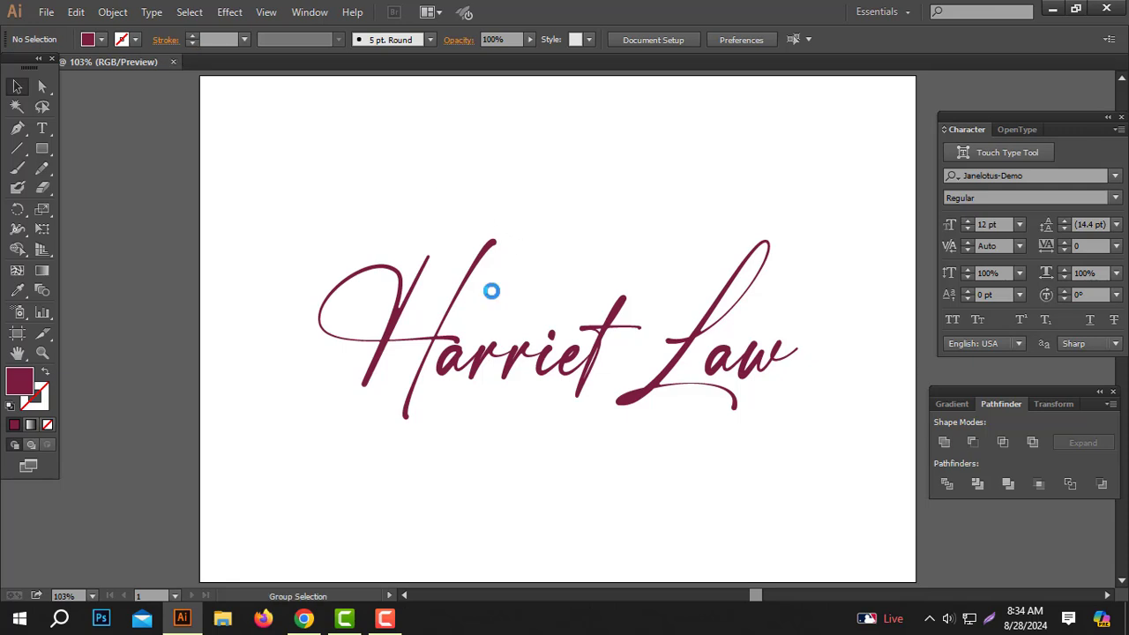
{"action": "key", "text": "ctrl+alt+s"}
{"action": "left_click", "coordinate": [228, 461]}
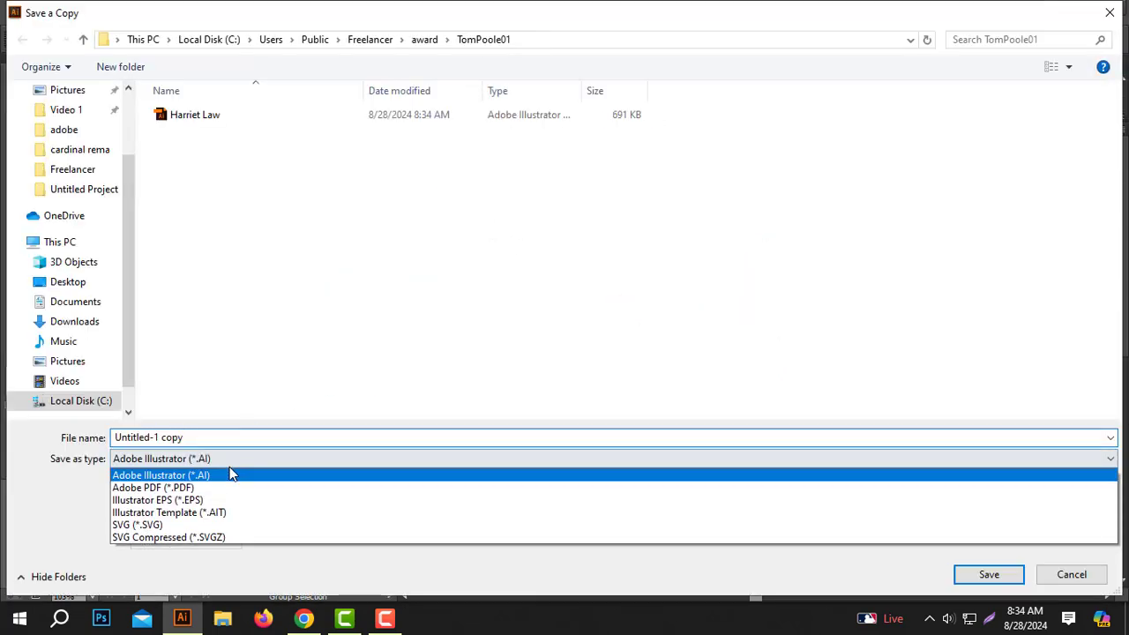
{"action": "left_click", "coordinate": [155, 487]}
{"action": "left_click", "coordinate": [989, 574]}
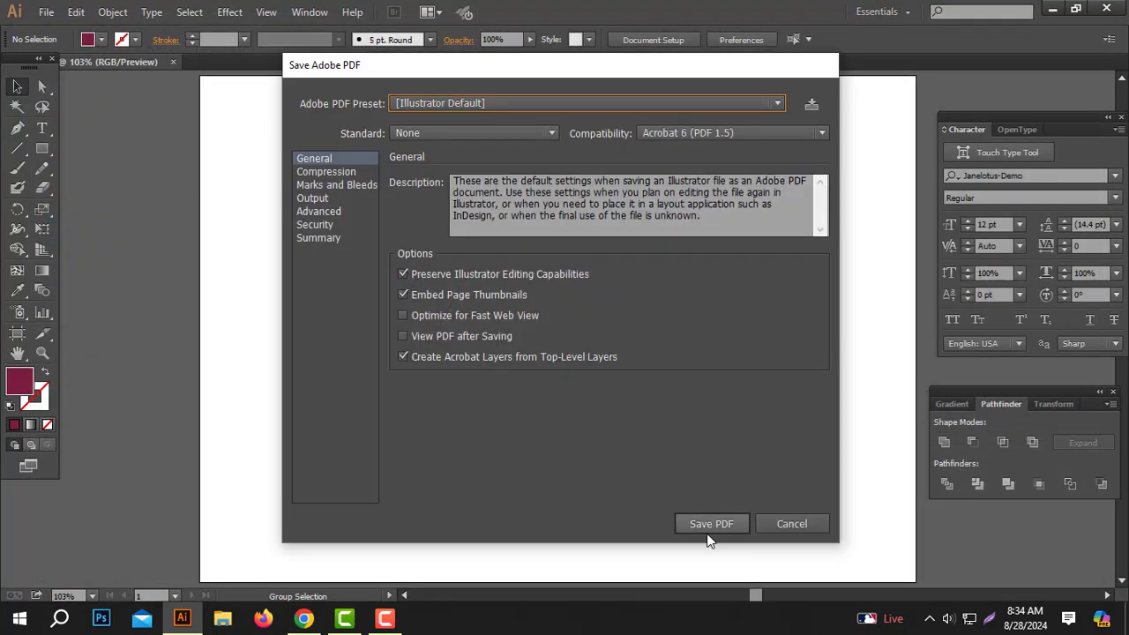
{"action": "left_click", "coordinate": [710, 525]}
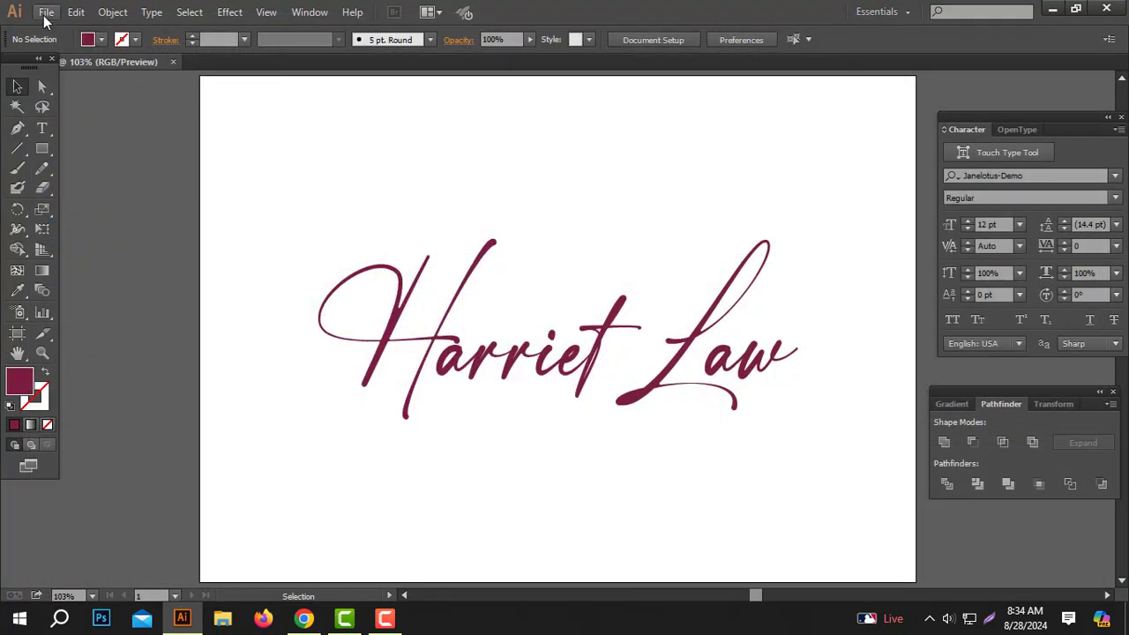
{"action": "left_click", "coordinate": [46, 13]}
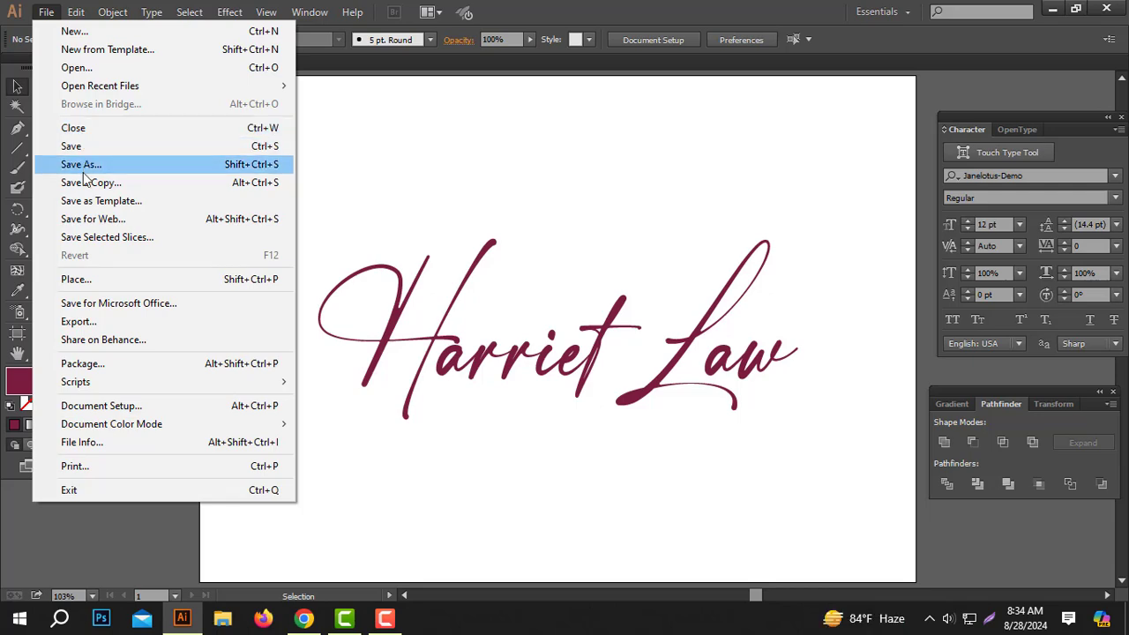
- Save the logo as an Illustrator EPS file using the Illustrator 10 EPS version
{"action": "left_click", "coordinate": [83, 165]}
{"action": "left_click", "coordinate": [229, 462]}
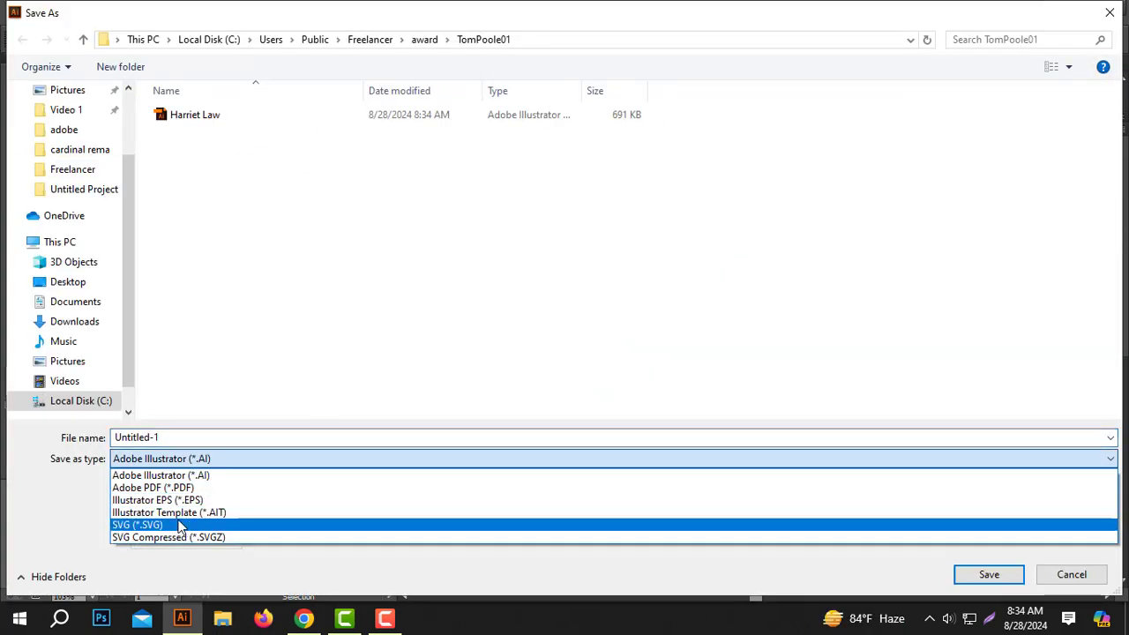
{"action": "left_click", "coordinate": [183, 497]}
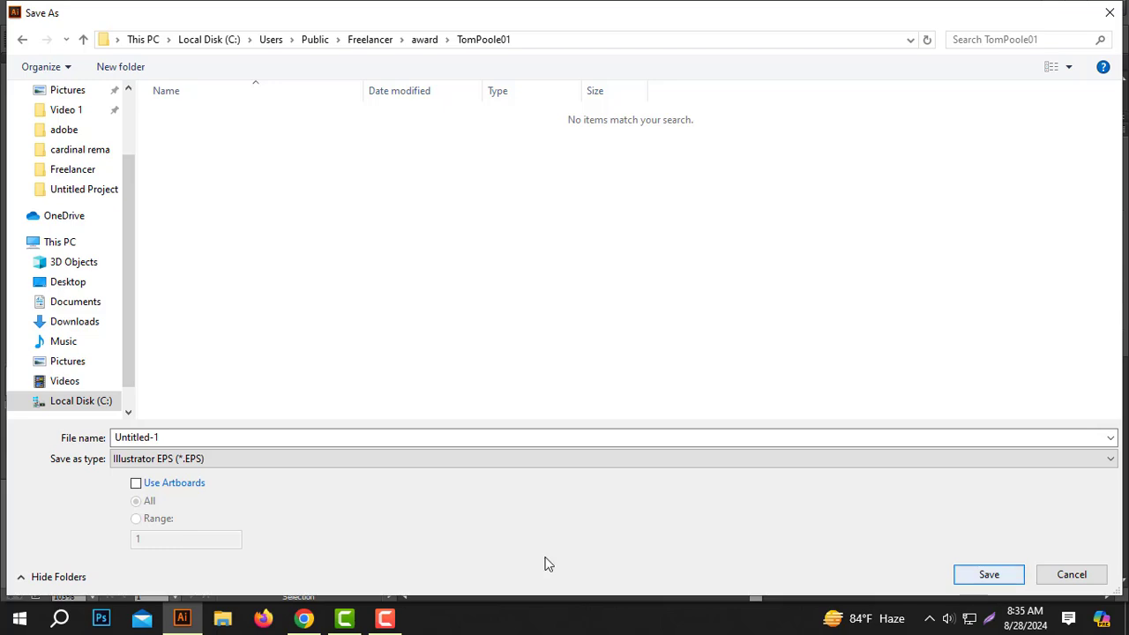
{"action": "left_click", "coordinate": [1008, 581]}
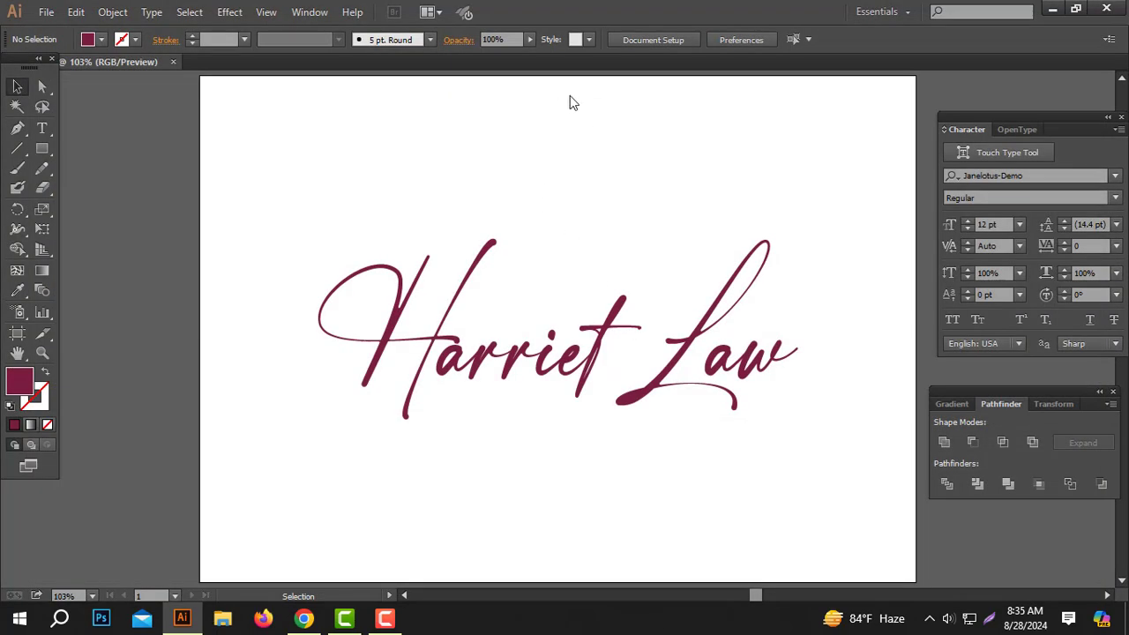
{"action": "left_click", "coordinate": [556, 78]}
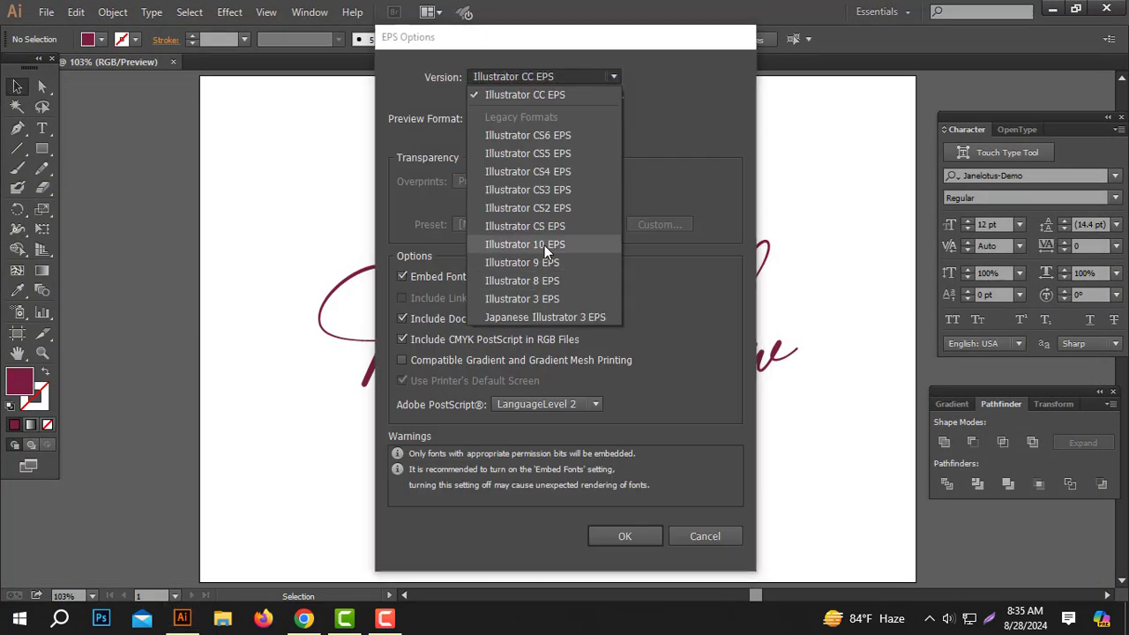
{"action": "left_click", "coordinate": [544, 246]}
{"action": "left_click", "coordinate": [628, 523]}
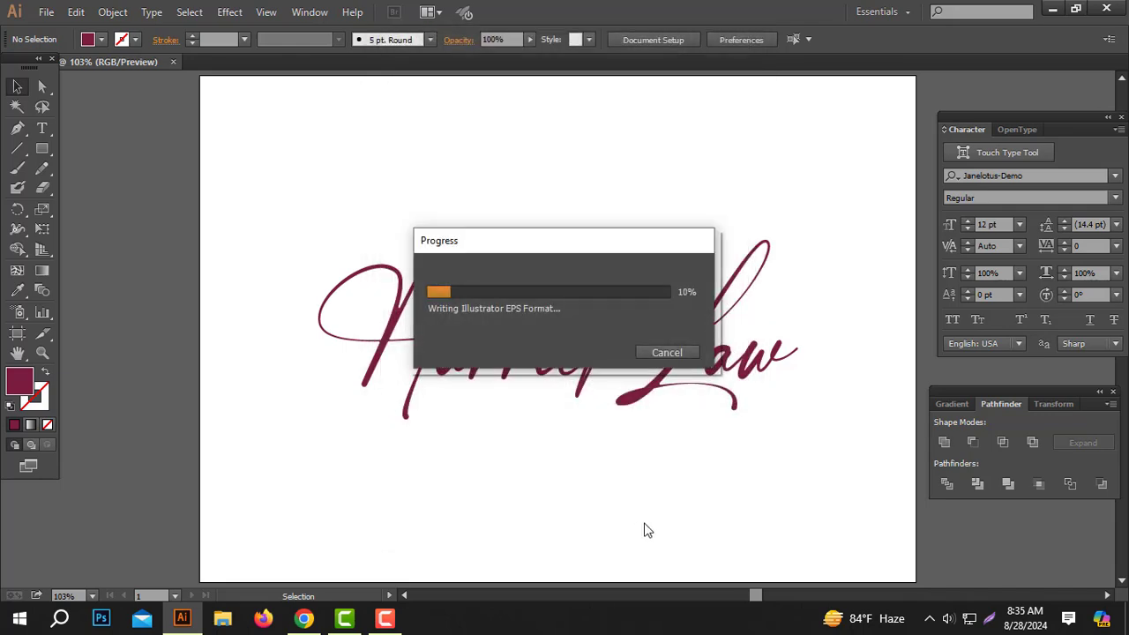
- Save the logo as an SVG file, accepting the default SVG options
{"action": "left_click", "coordinate": [45, 12]}
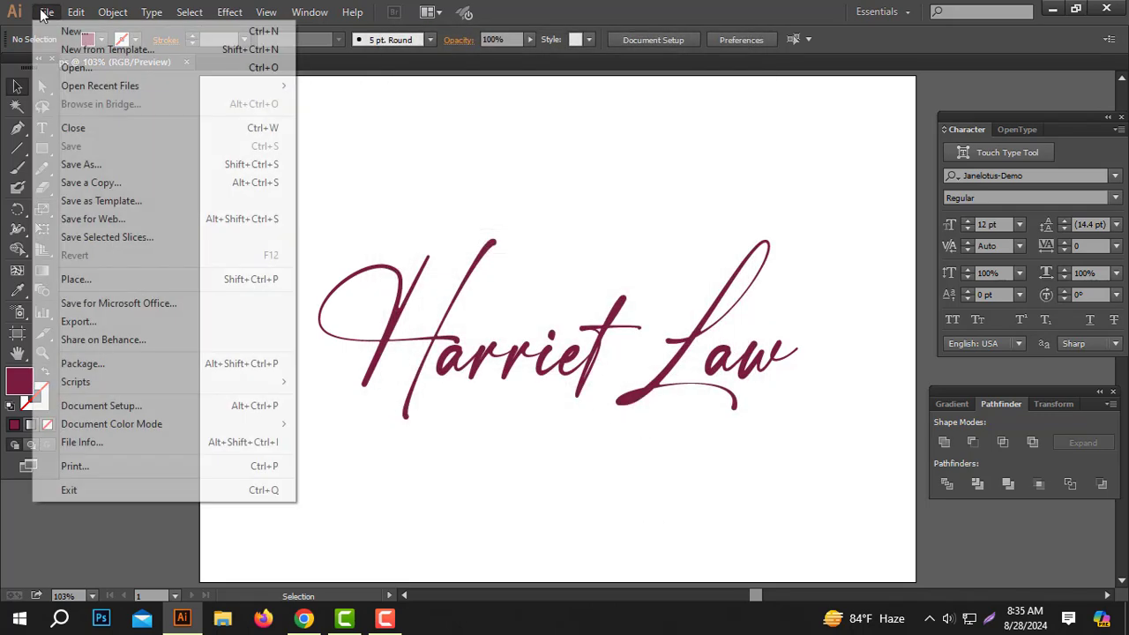
{"action": "left_click", "coordinate": [88, 164]}
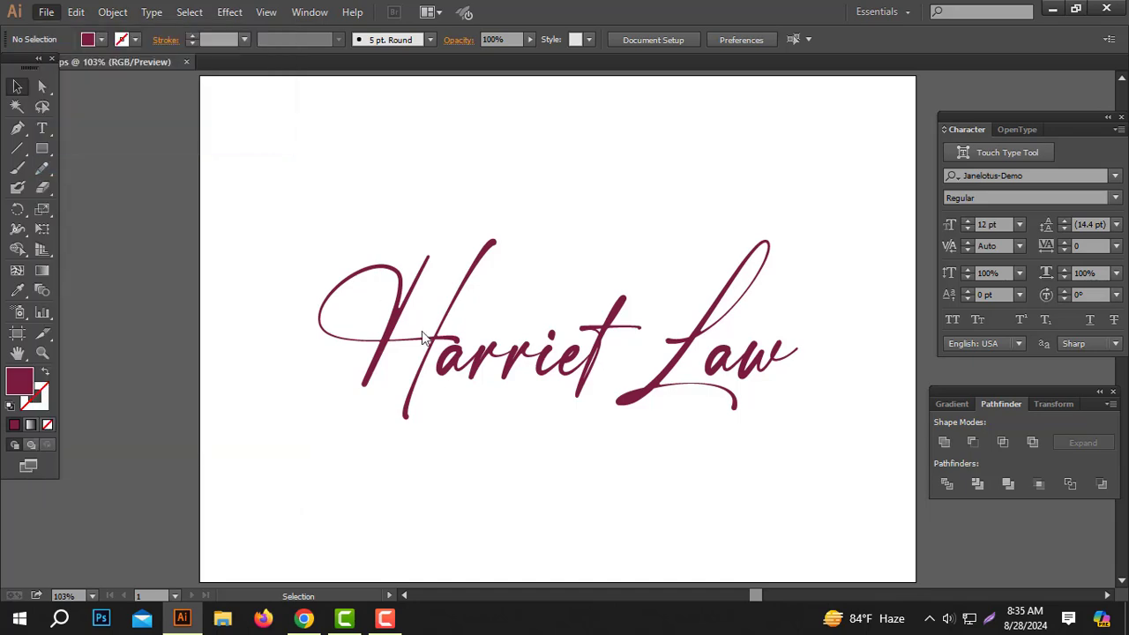
{"action": "left_click", "coordinate": [188, 459]}
{"action": "left_click", "coordinate": [163, 509]}
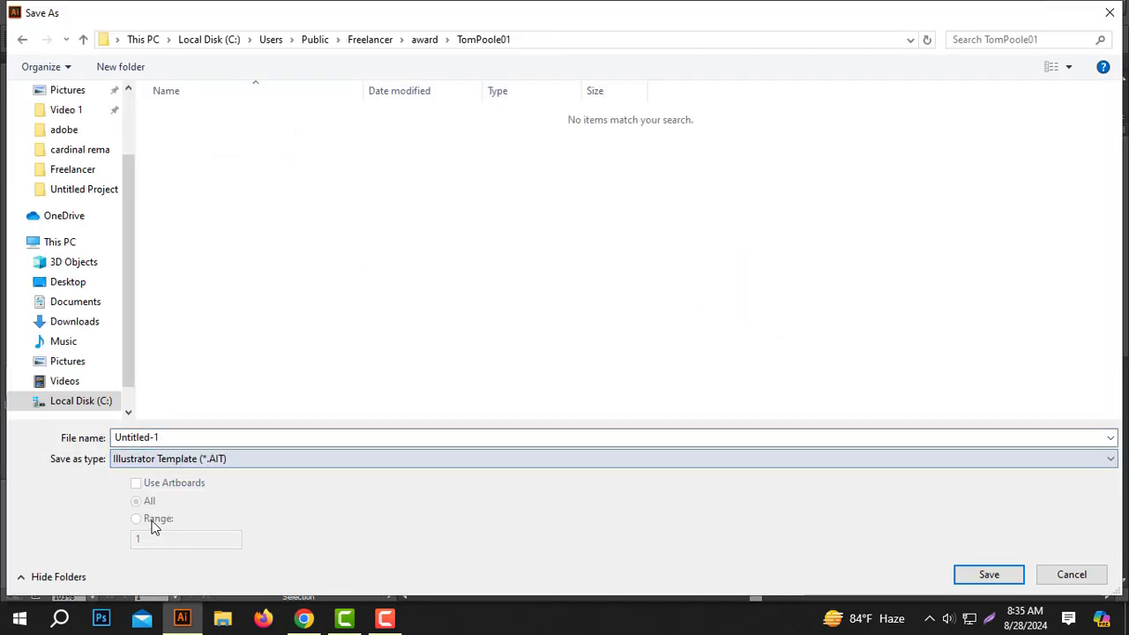
{"action": "left_click", "coordinate": [188, 460]}
{"action": "left_click", "coordinate": [155, 521]}
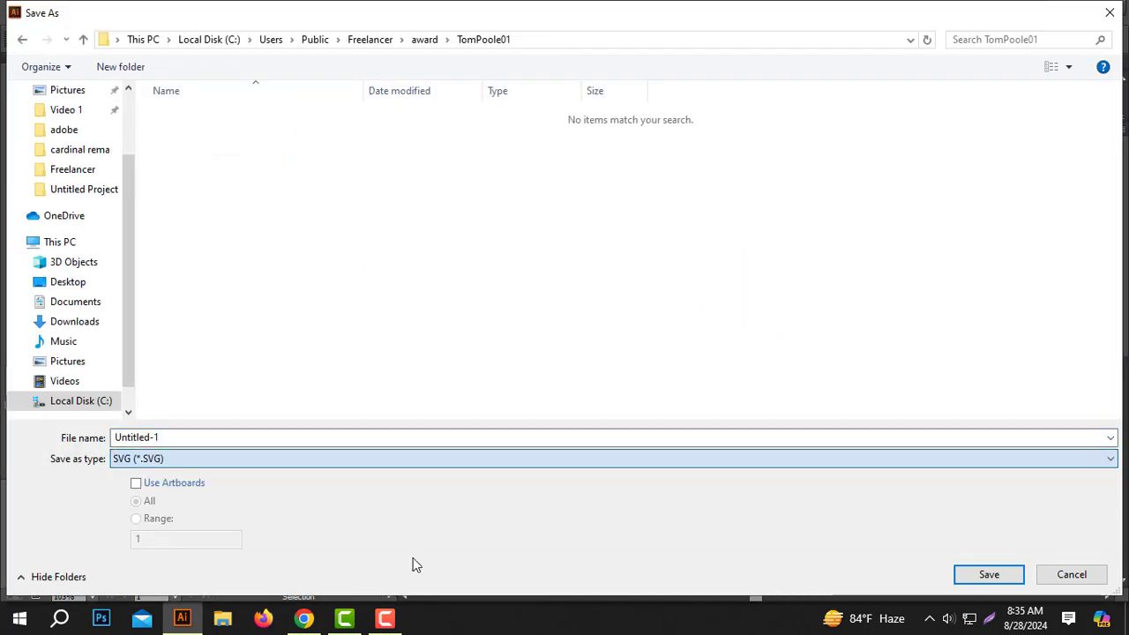
{"action": "left_click", "coordinate": [988, 574]}
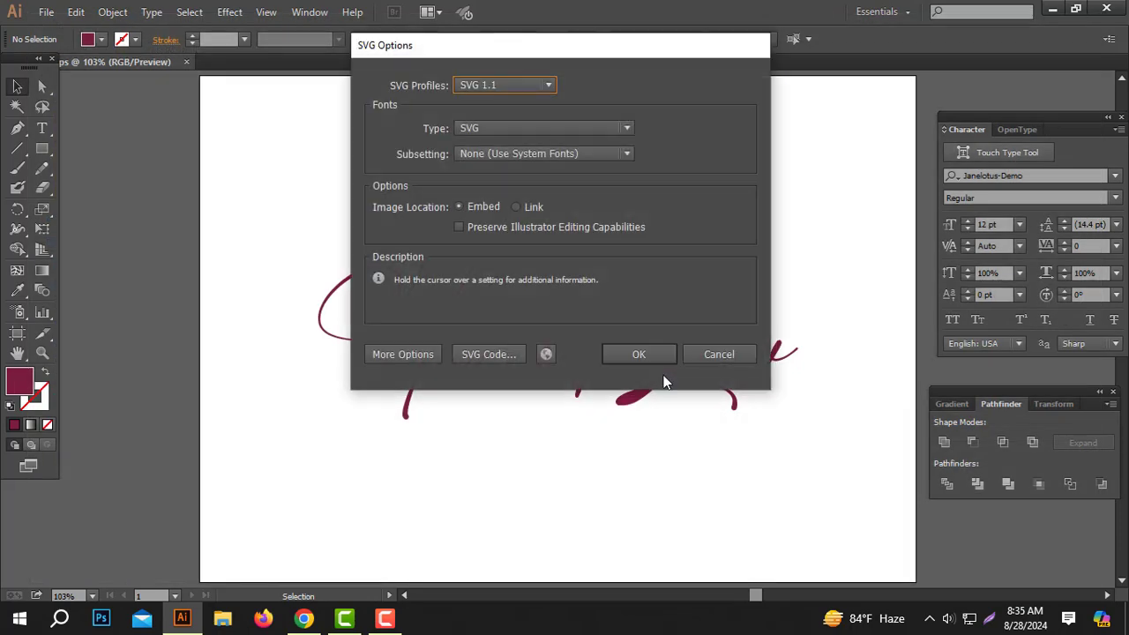
{"action": "left_click", "coordinate": [641, 353]}
- Export the logo's artboard as a JPEG with RGB, medium quality, 300 ppi options
{"action": "left_click", "coordinate": [46, 12]}
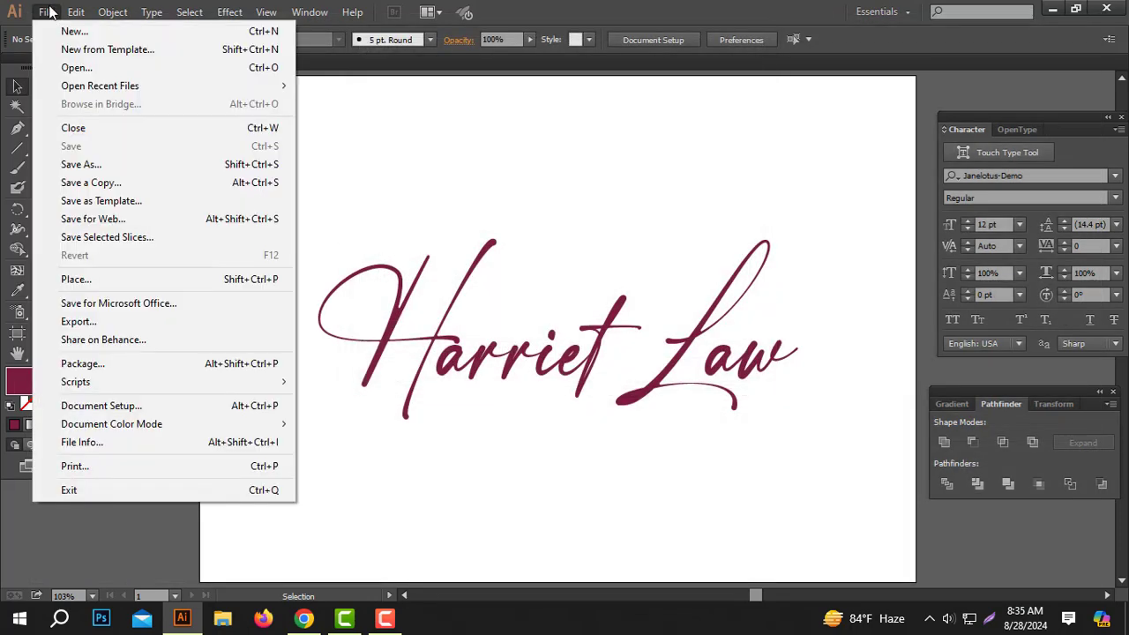
{"action": "left_click", "coordinate": [88, 323]}
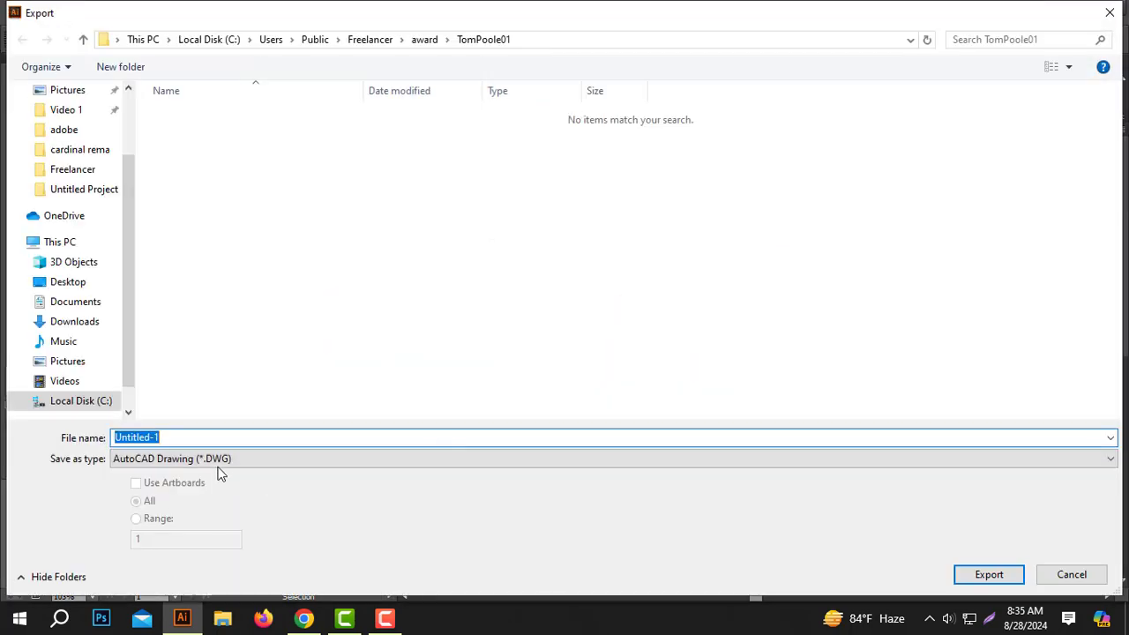
{"action": "left_click", "coordinate": [216, 459]}
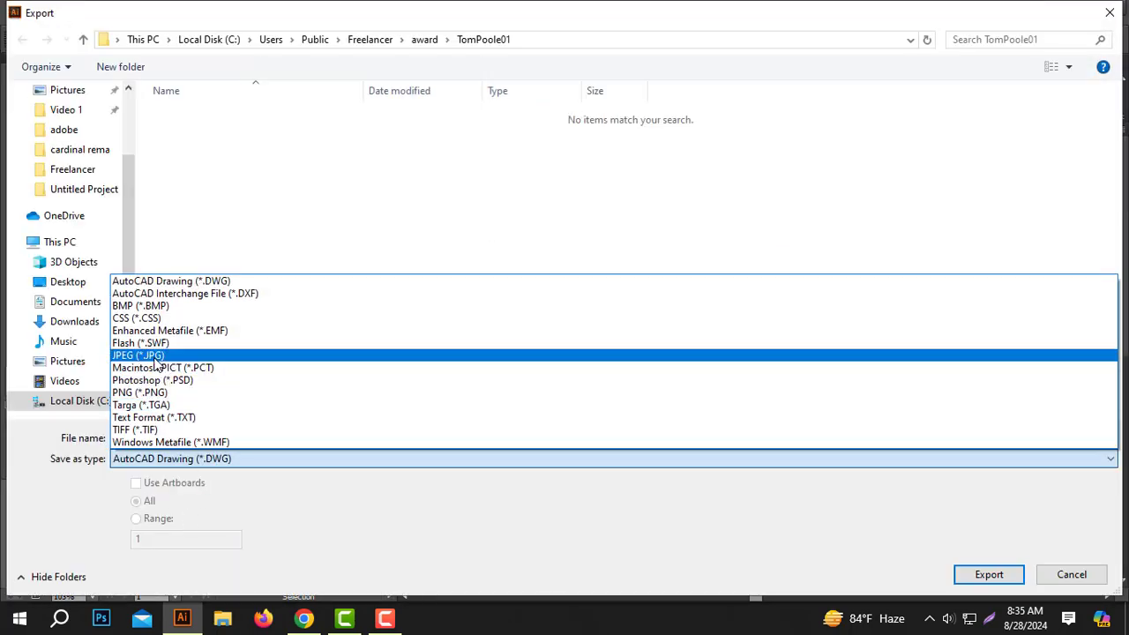
{"action": "left_click", "coordinate": [155, 357]}
{"action": "left_click", "coordinate": [174, 482]}
{"action": "double_click", "coordinate": [176, 438]}
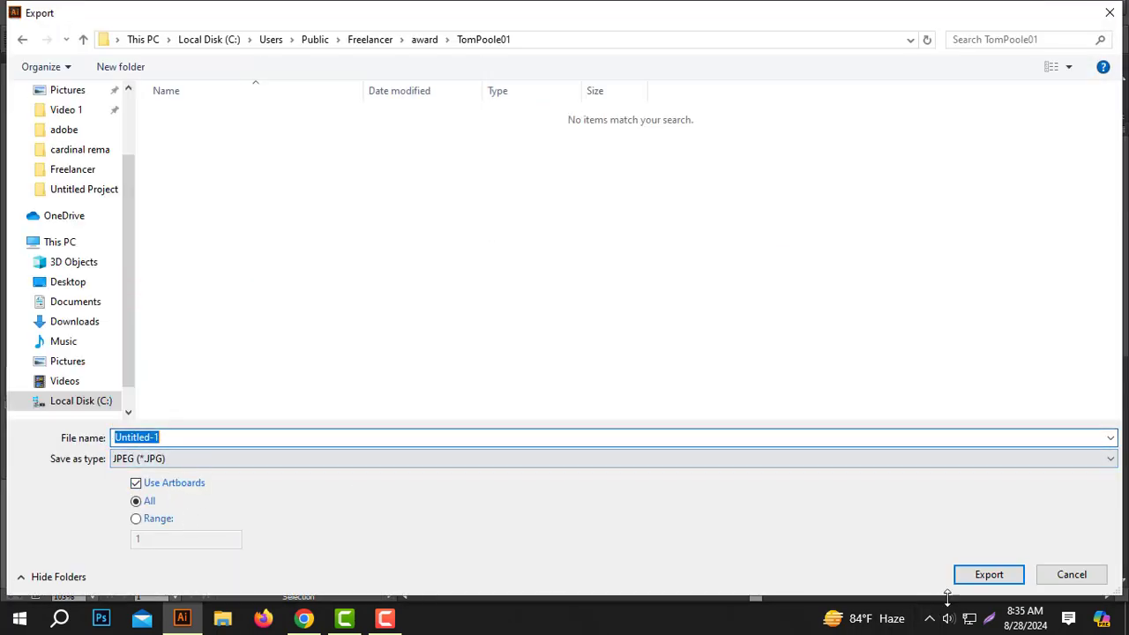
{"action": "left_click", "coordinate": [979, 574]}
{"action": "left_click", "coordinate": [643, 441]}
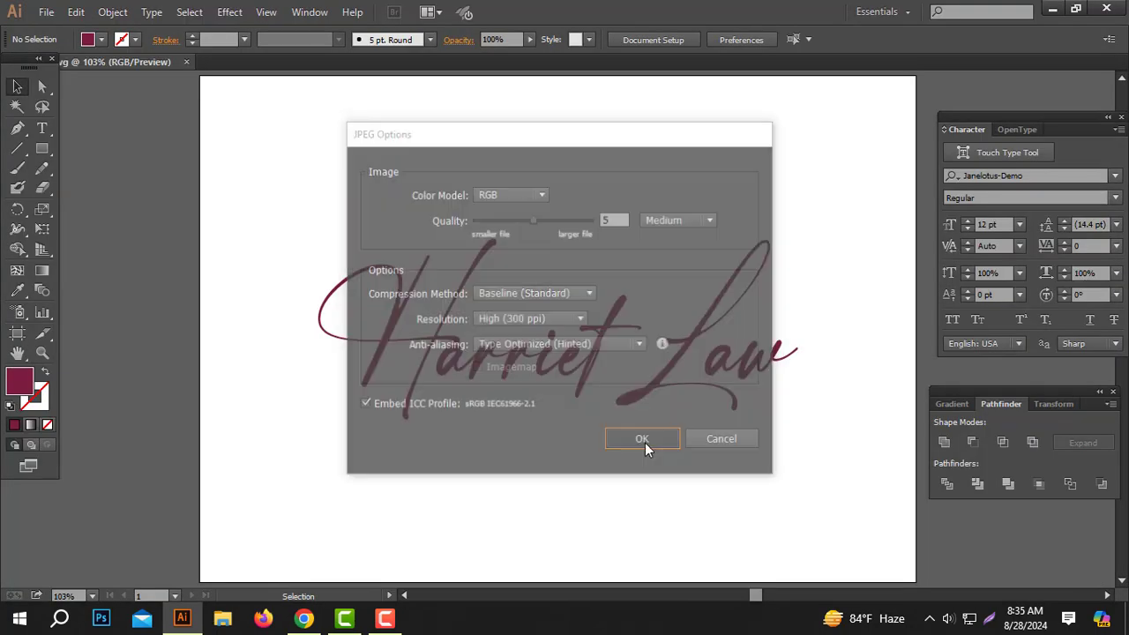
{"action": "left_click", "coordinate": [46, 11]}
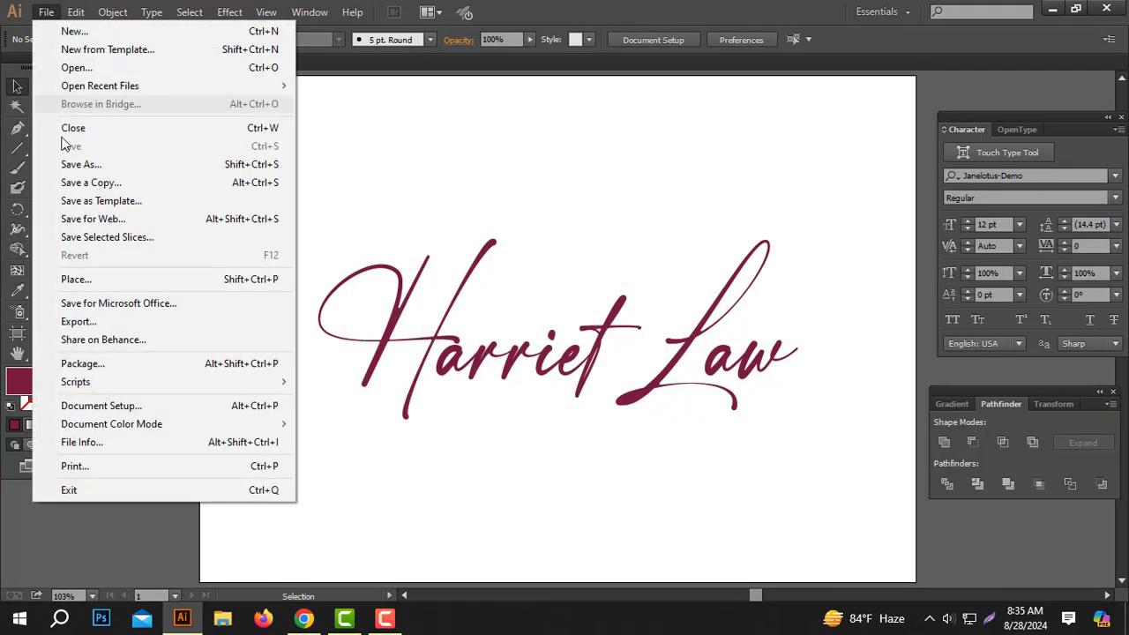
- Export the logo as a PNG image with the default PNG options
{"action": "left_click", "coordinate": [84, 321]}
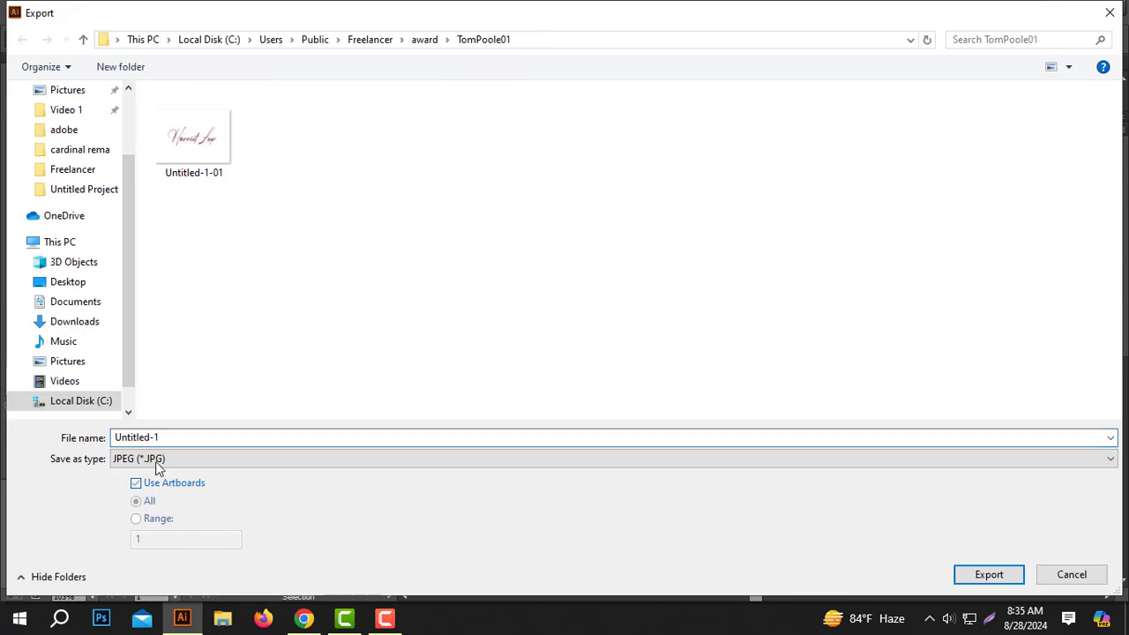
{"action": "left_click", "coordinate": [156, 459]}
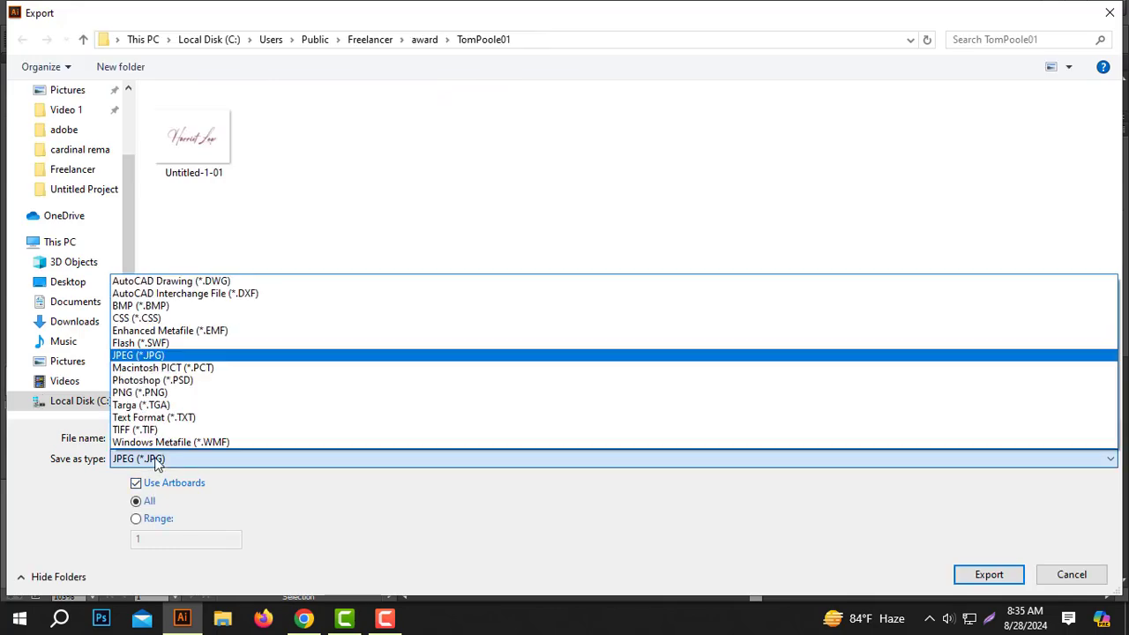
{"action": "left_click", "coordinate": [155, 393]}
{"action": "left_click", "coordinate": [991, 574]}
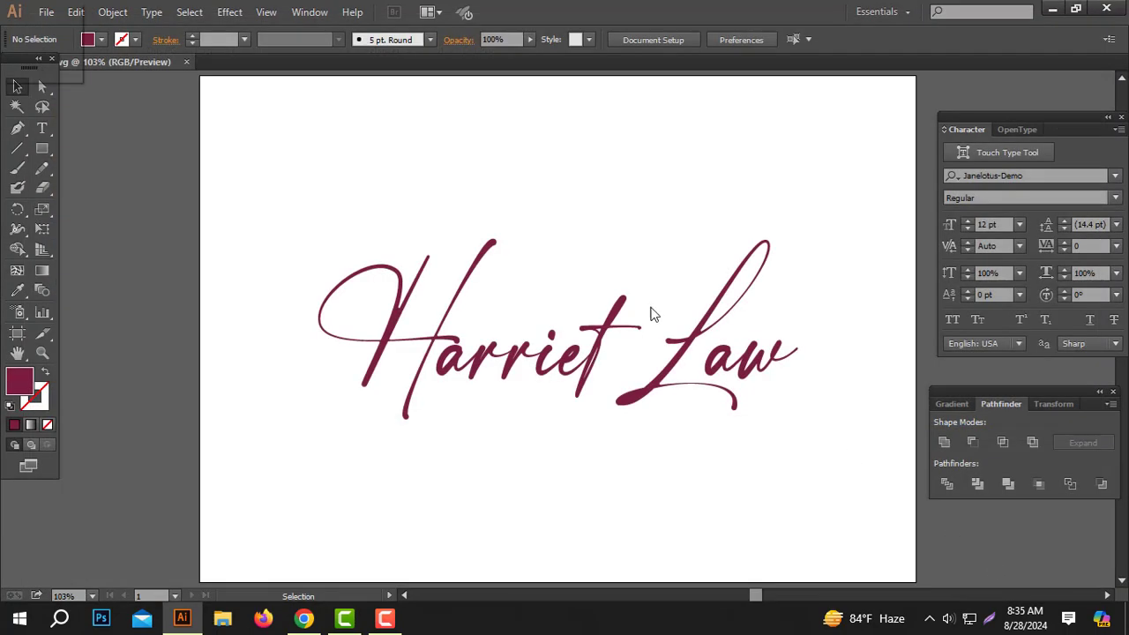
{"action": "left_click", "coordinate": [573, 445]}
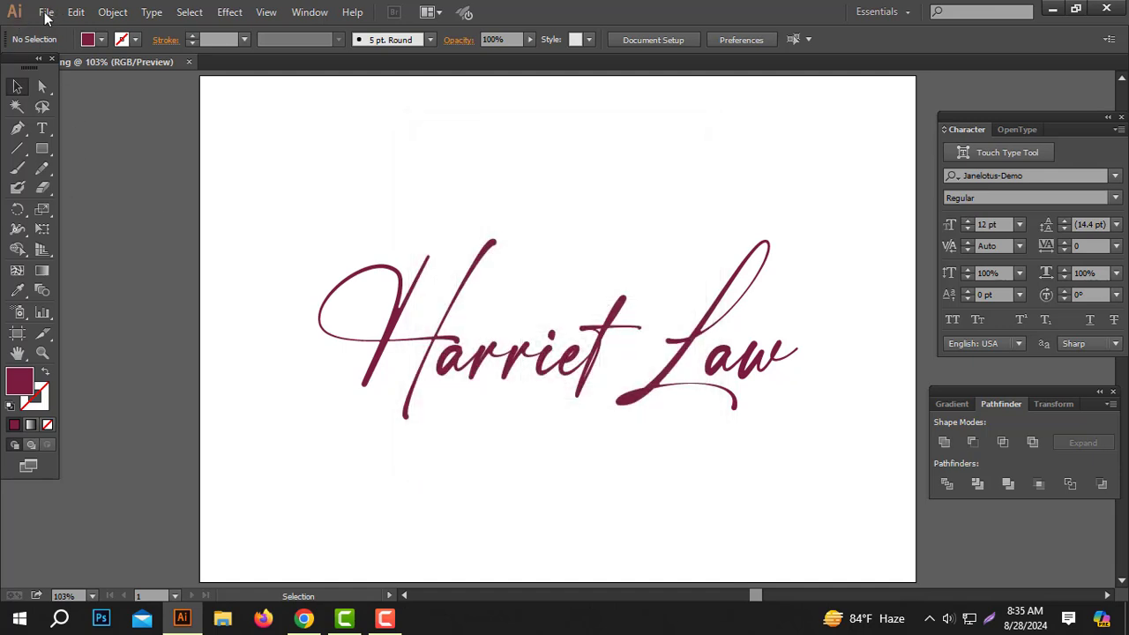
- Re-export the artboard as JPEG Untitled-1-01.jpg with quality raised to maximum
{"action": "left_click", "coordinate": [46, 15]}
{"action": "left_click", "coordinate": [81, 322]}
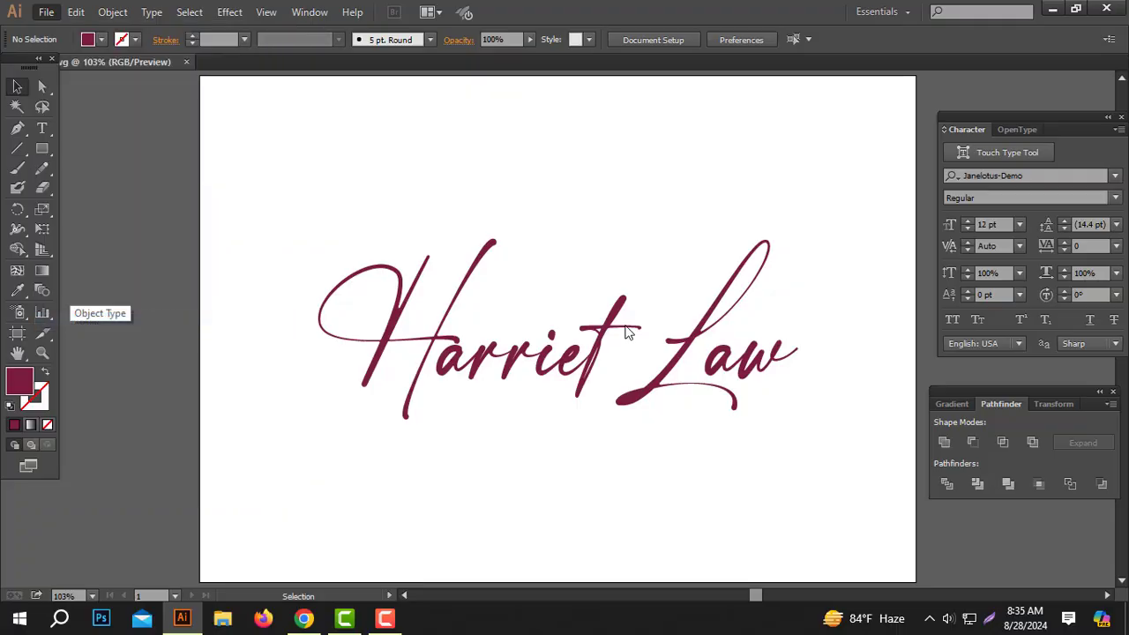
{"action": "left_click", "coordinate": [153, 482]}
{"action": "left_click", "coordinate": [169, 458]}
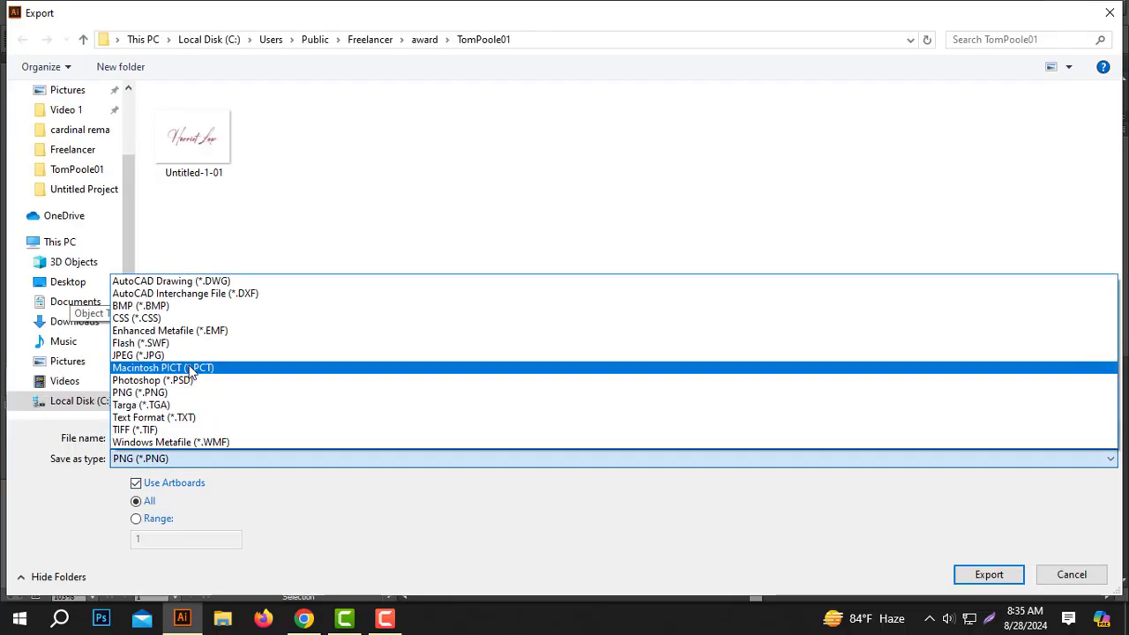
{"action": "left_click", "coordinate": [169, 354]}
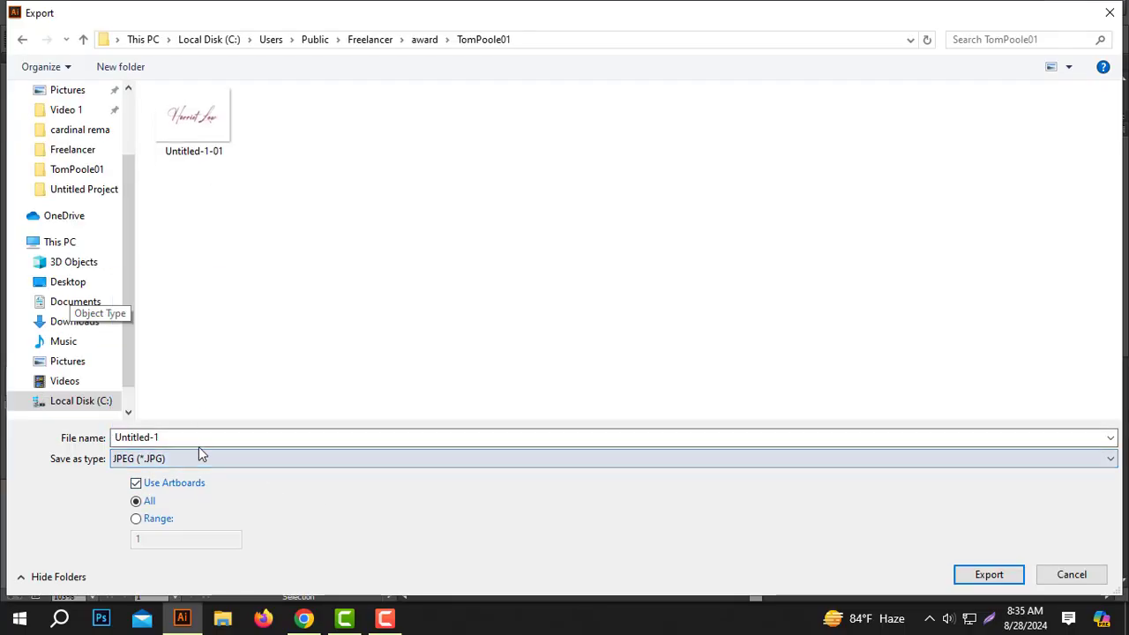
{"action": "left_click", "coordinate": [1001, 588]}
{"action": "left_click_drag", "start_coordinate": [534, 220], "coordinate": [587, 227]}
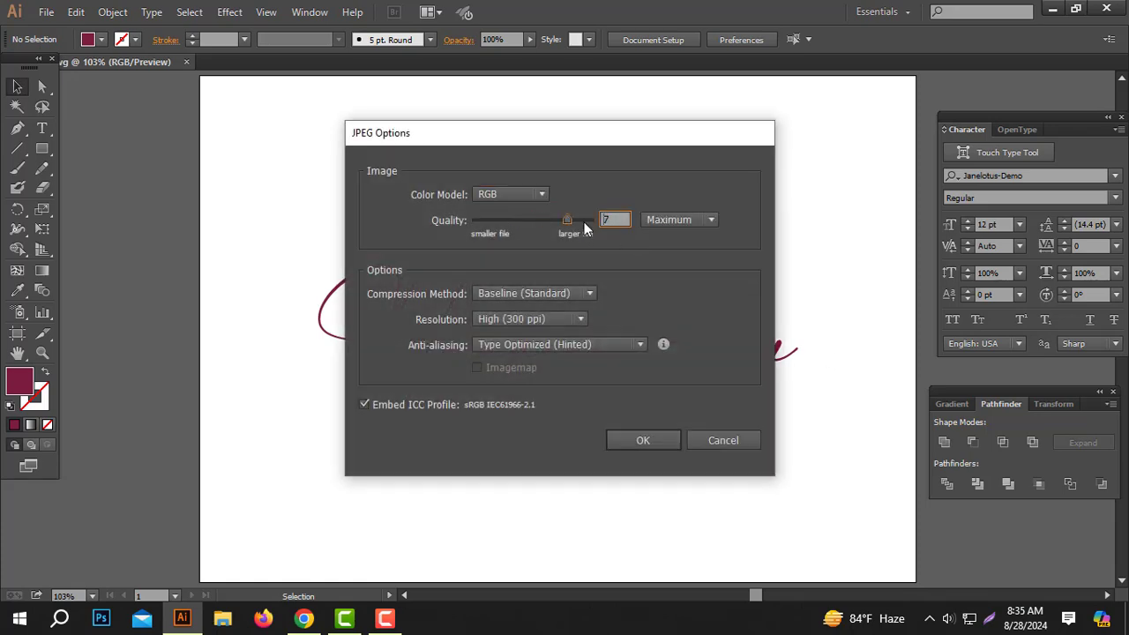
{"action": "left_click", "coordinate": [642, 440]}
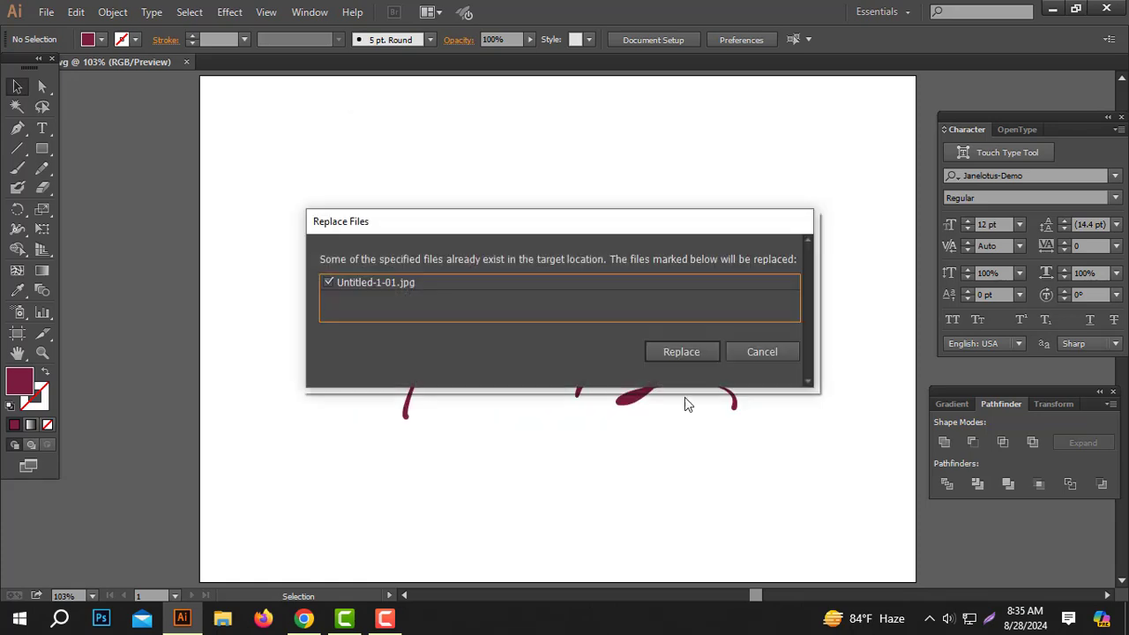
- Replace the existing JPG, then open winning entry #1 on the contest entries page
{"action": "left_click", "coordinate": [681, 353]}
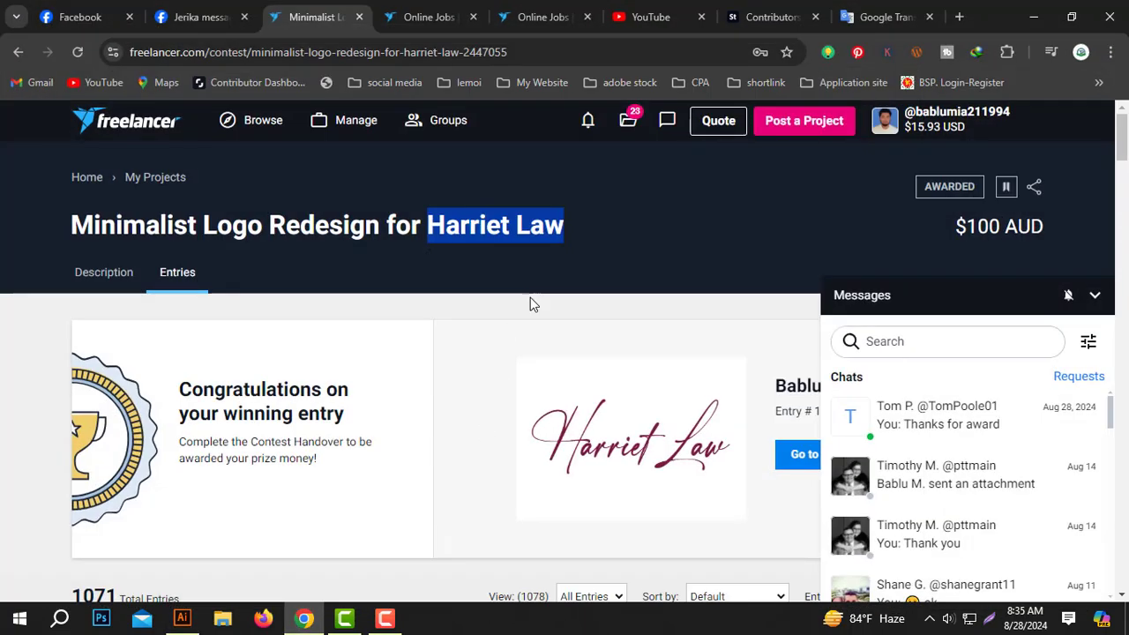
{"action": "left_click", "coordinate": [430, 17]}
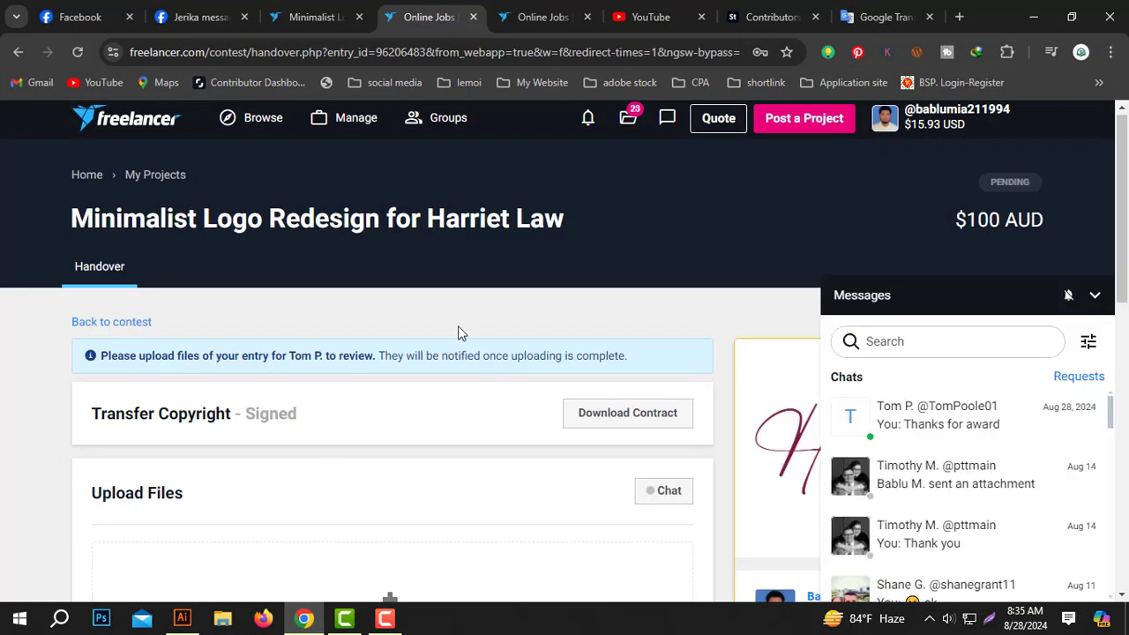
{"action": "scroll", "coordinate": [441, 371], "scroll_direction": "down", "scroll_amount": 5}
{"action": "left_click", "coordinate": [565, 7]}
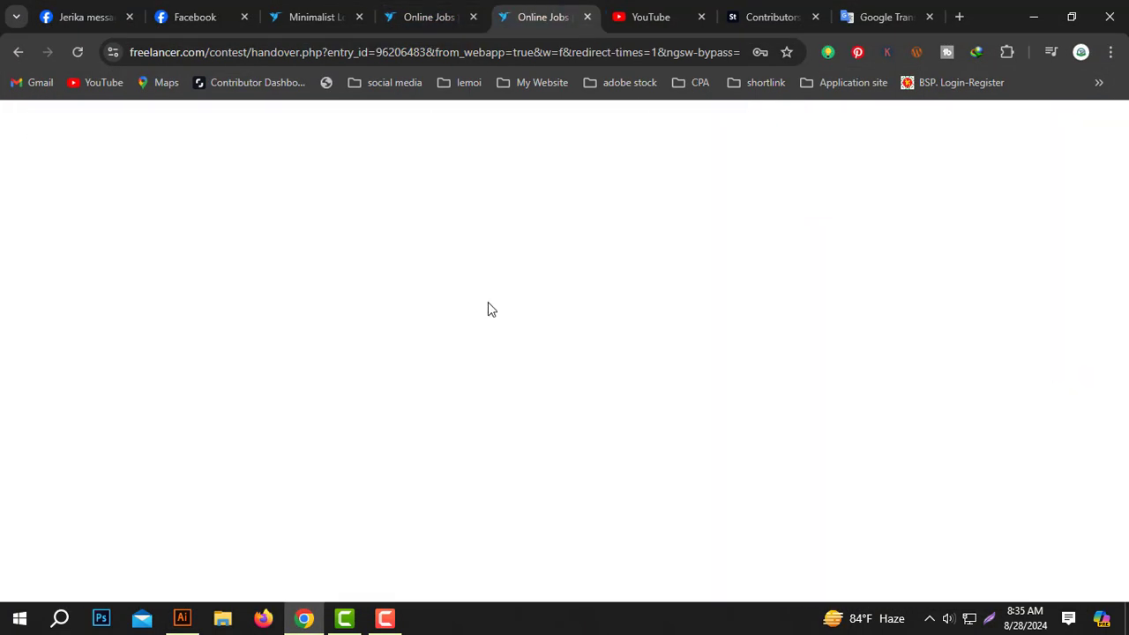
{"action": "left_click", "coordinate": [339, 7]}
{"action": "scroll", "coordinate": [356, 339], "scroll_direction": "down", "scroll_amount": 5}
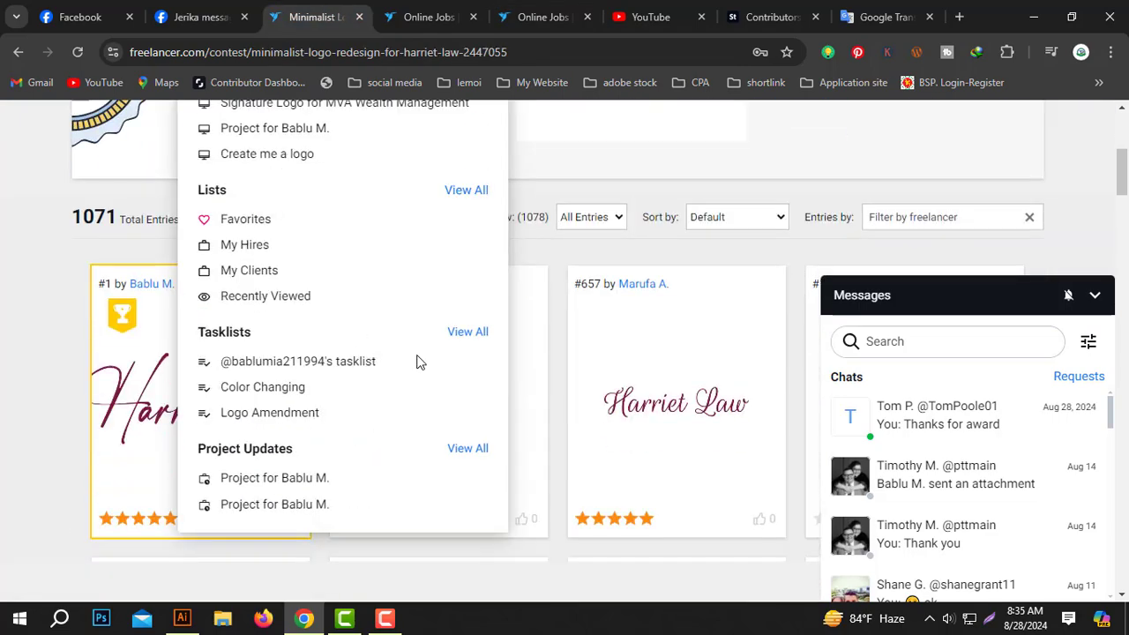
{"action": "left_click", "coordinate": [283, 429]}
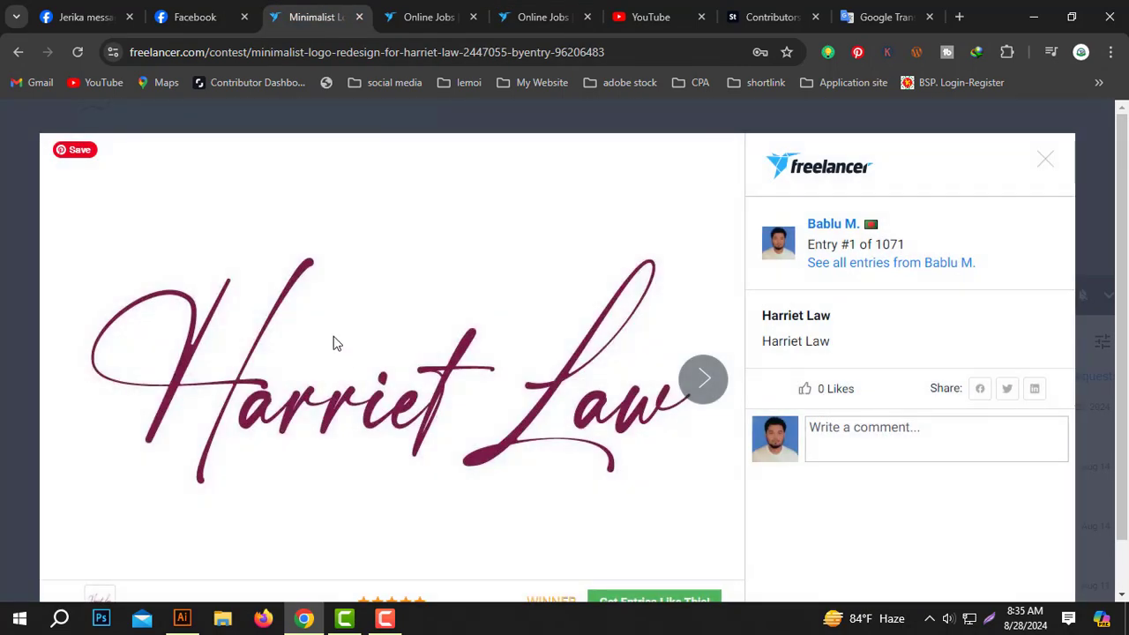
- Save the entry image as 'winning entry' in the client folder under Freelancer\award
{"action": "right_click", "coordinate": [333, 344]}
{"action": "left_click", "coordinate": [419, 124]}
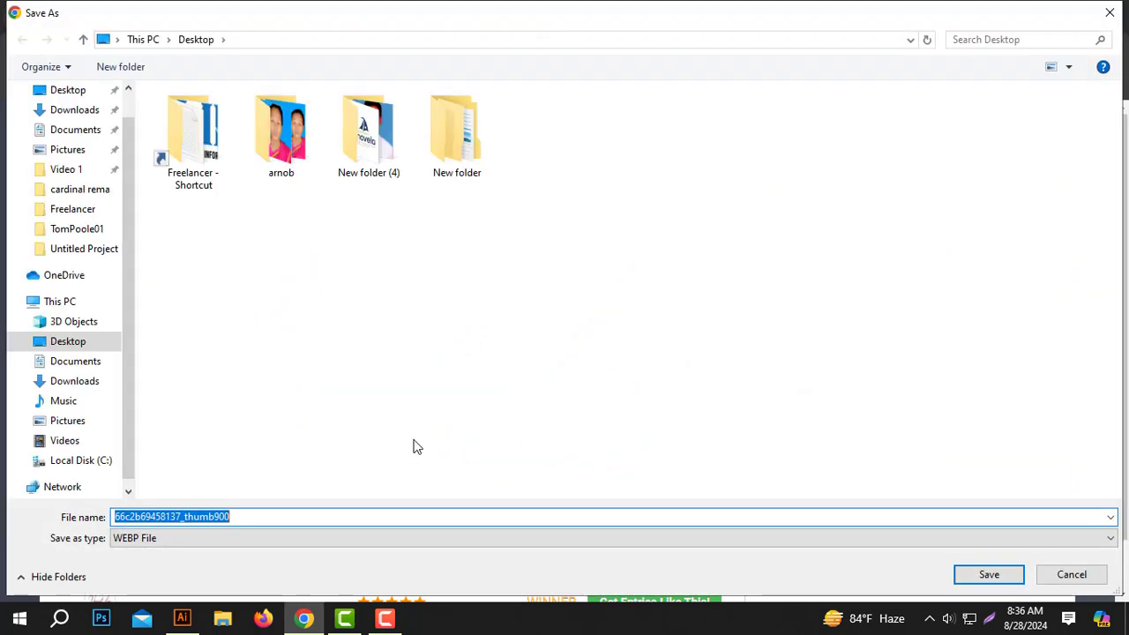
{"action": "double_click", "coordinate": [192, 132]}
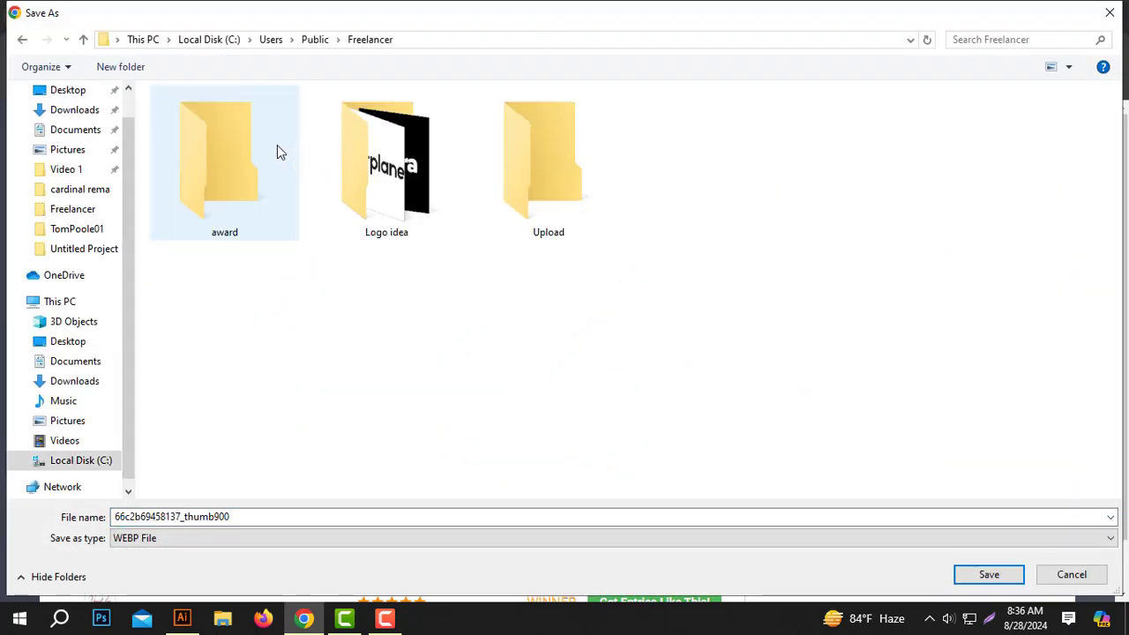
{"action": "double_click", "coordinate": [225, 132]}
{"action": "double_click", "coordinate": [227, 118]}
{"action": "double_click", "coordinate": [169, 517]}
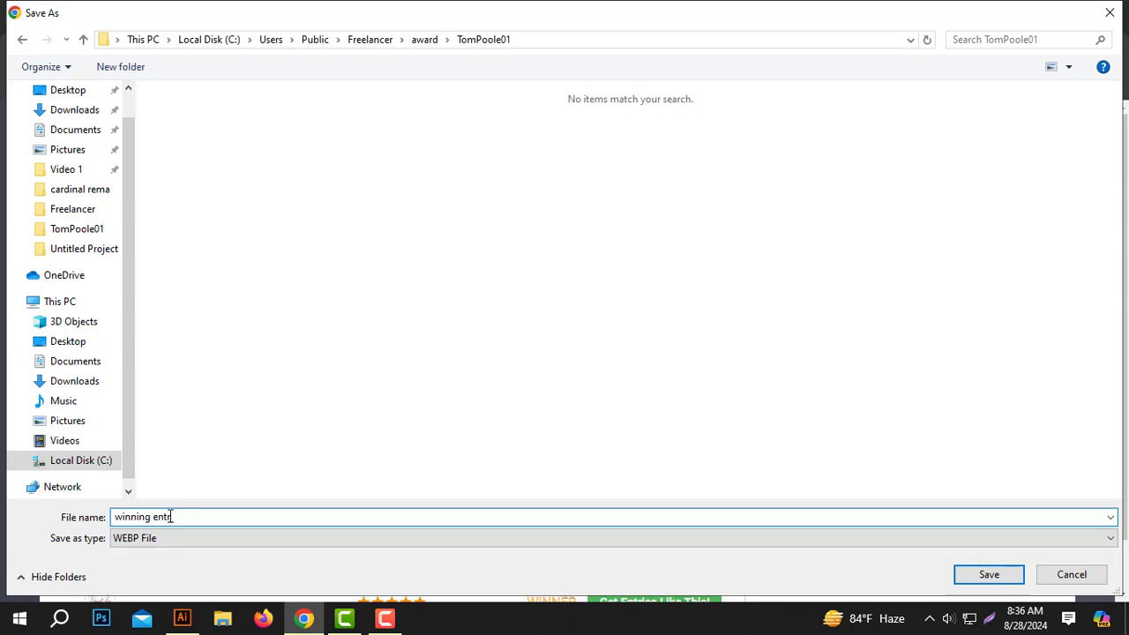
{"action": "key", "text": "Return"}
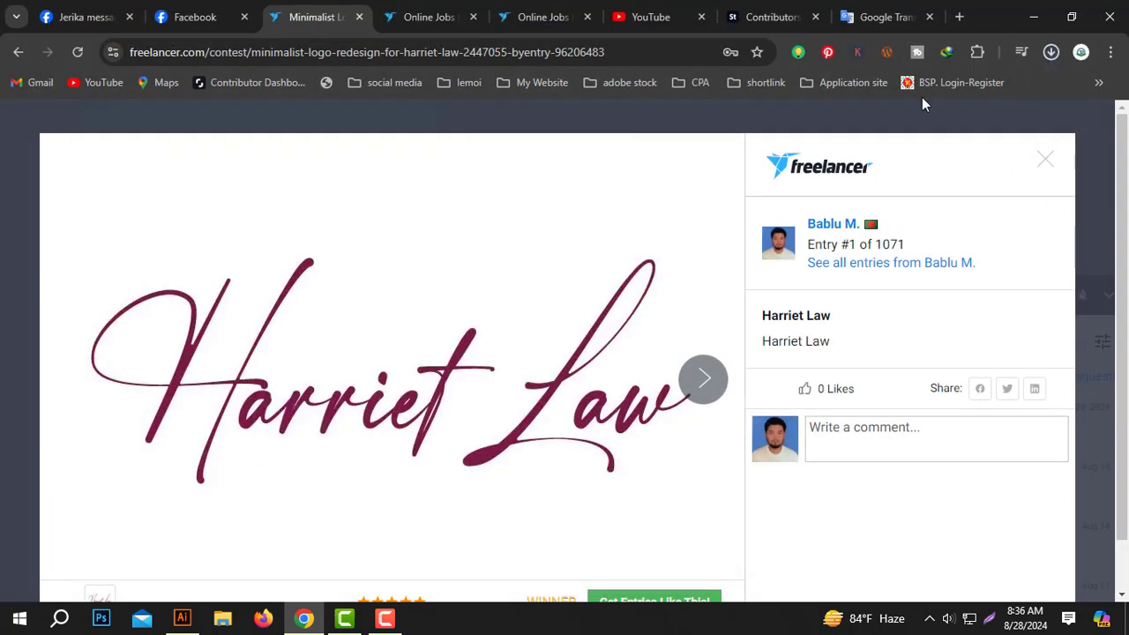
- Upload all seven logo files from the award client folder to the handover page
{"action": "left_click", "coordinate": [539, 20]}
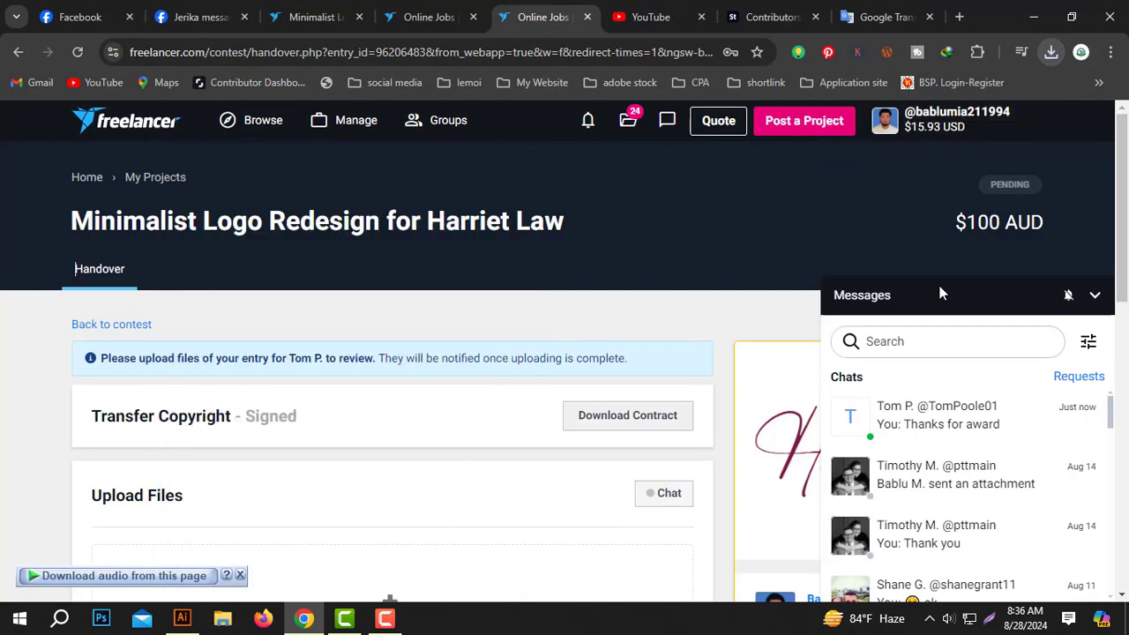
{"action": "scroll", "coordinate": [376, 372], "scroll_direction": "down", "scroll_amount": 5}
{"action": "left_click", "coordinate": [424, 299]}
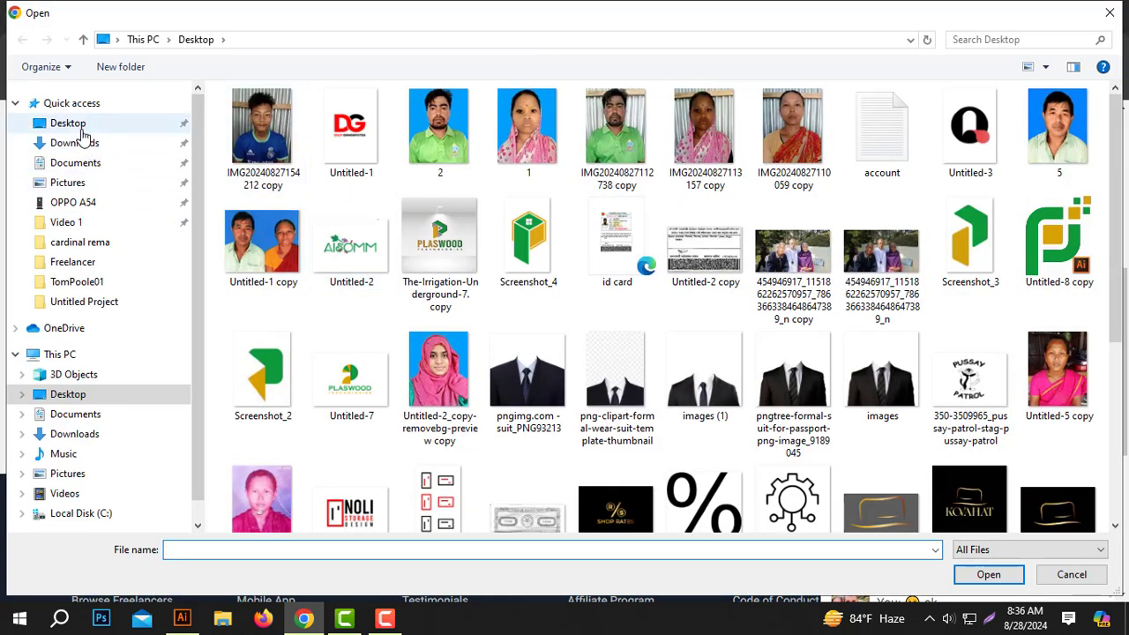
{"action": "scroll", "coordinate": [581, 355], "scroll_direction": "down", "scroll_amount": 3}
{"action": "double_click", "coordinate": [609, 357]}
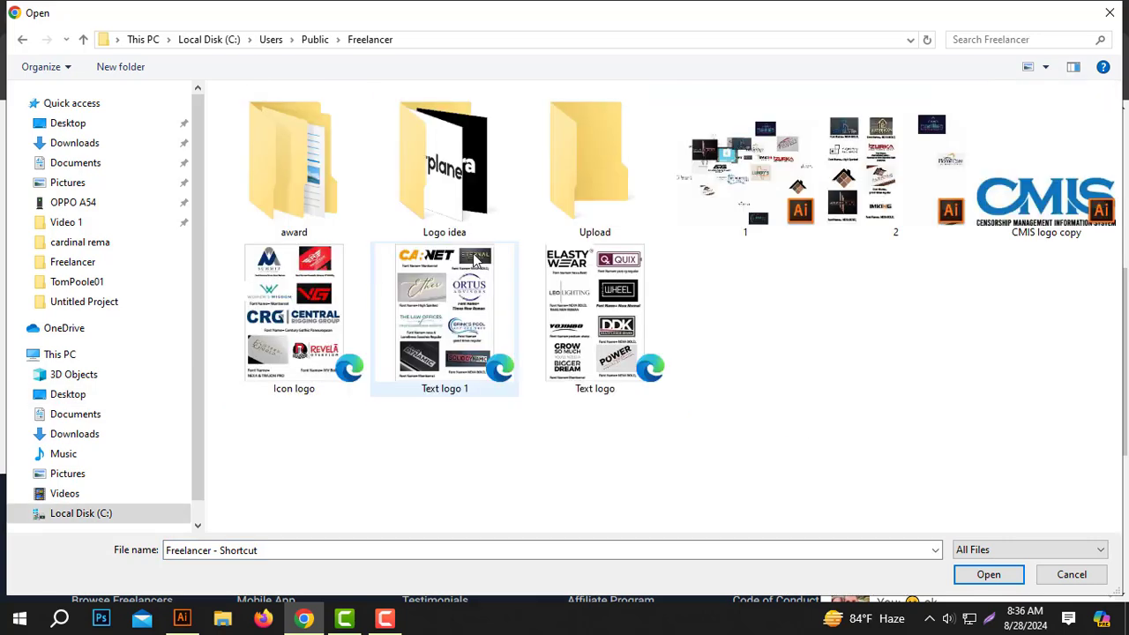
{"action": "double_click", "coordinate": [315, 166]}
{"action": "double_click", "coordinate": [292, 118]}
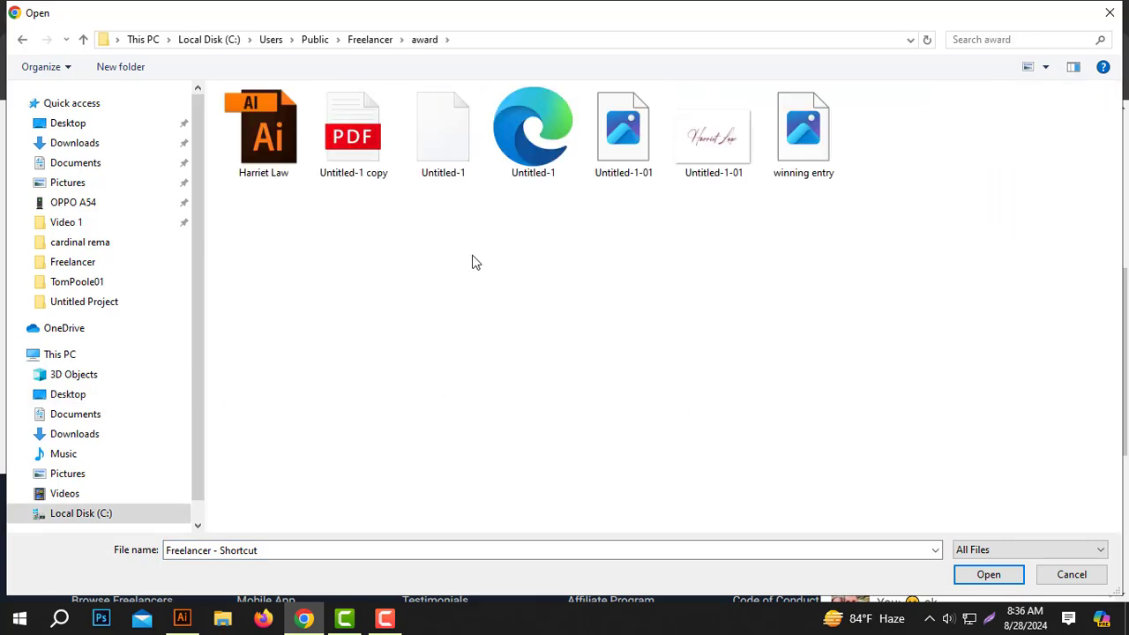
{"action": "key", "text": "ctrl+a"}
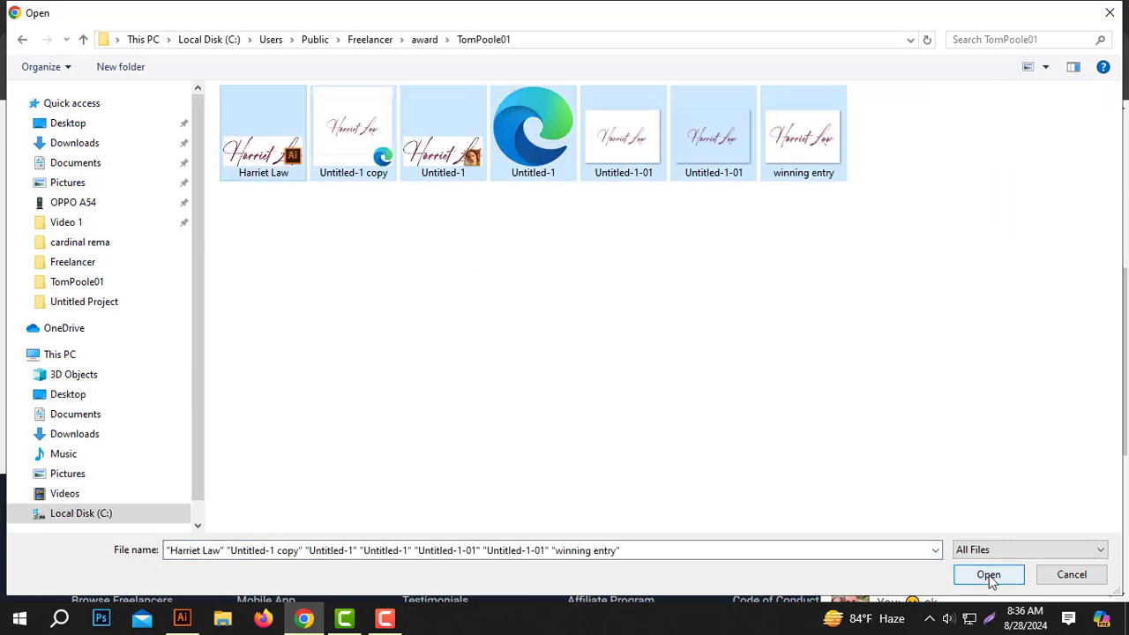
{"action": "left_click", "coordinate": [988, 575]}
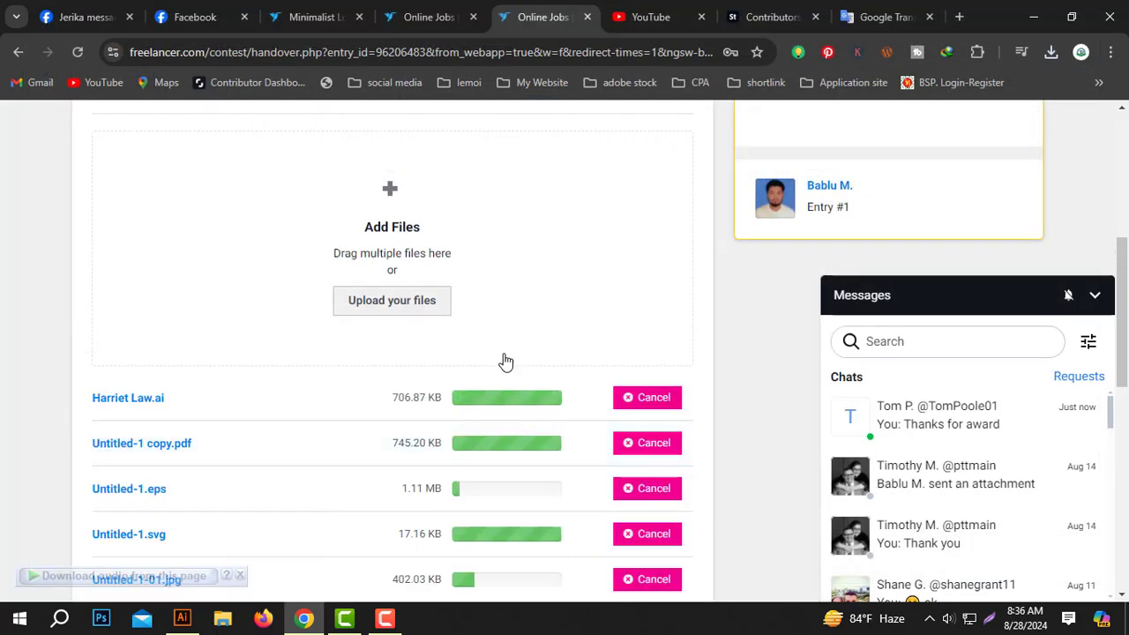
- Collapse the Messages panel and submit the uploaded files for review
{"action": "scroll", "coordinate": [505, 362], "scroll_direction": "down", "scroll_amount": 2}
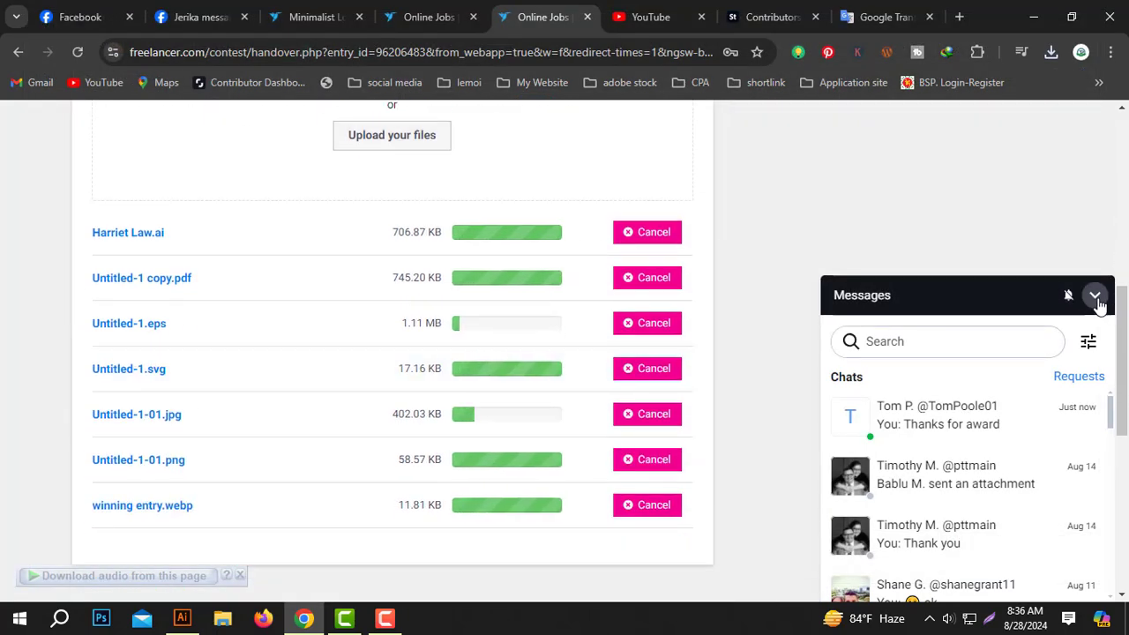
{"action": "left_click", "coordinate": [1096, 298]}
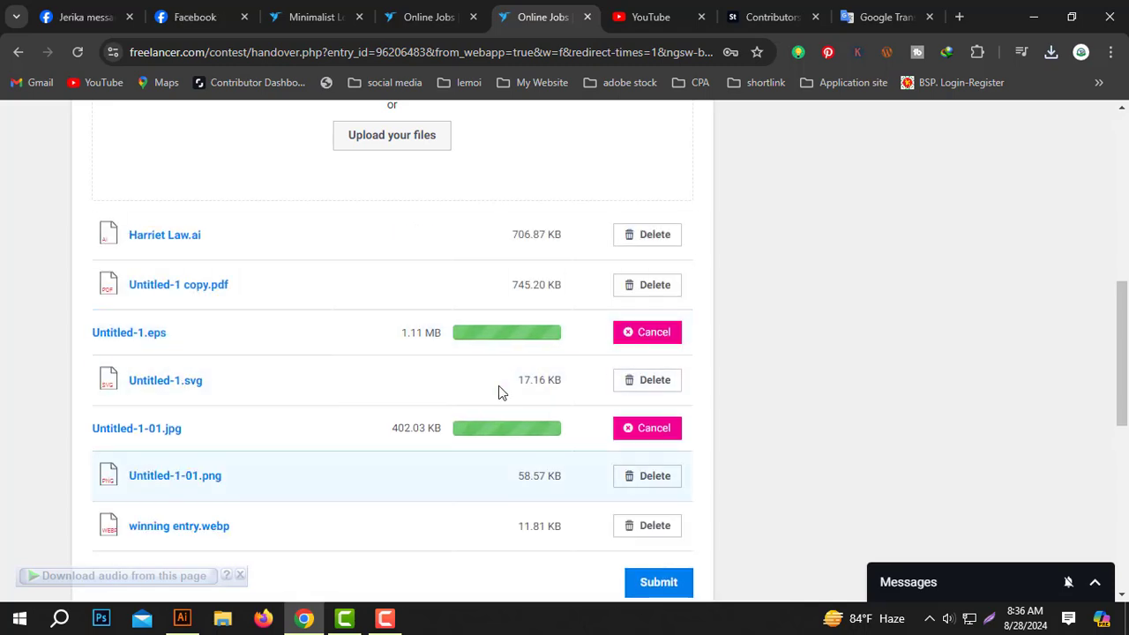
{"action": "scroll", "coordinate": [508, 427], "scroll_direction": "down", "scroll_amount": 4}
{"action": "scroll", "coordinate": [643, 373], "scroll_direction": "up", "scroll_amount": 4}
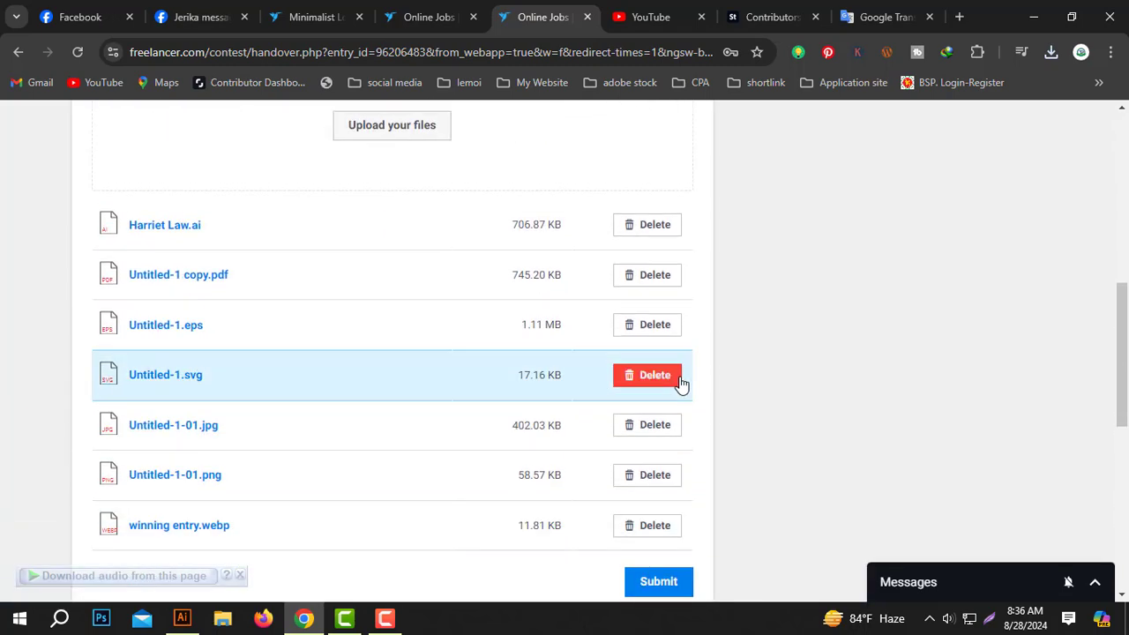
{"action": "scroll", "coordinate": [675, 397], "scroll_direction": "down", "scroll_amount": 2}
{"action": "left_click", "coordinate": [662, 412]}
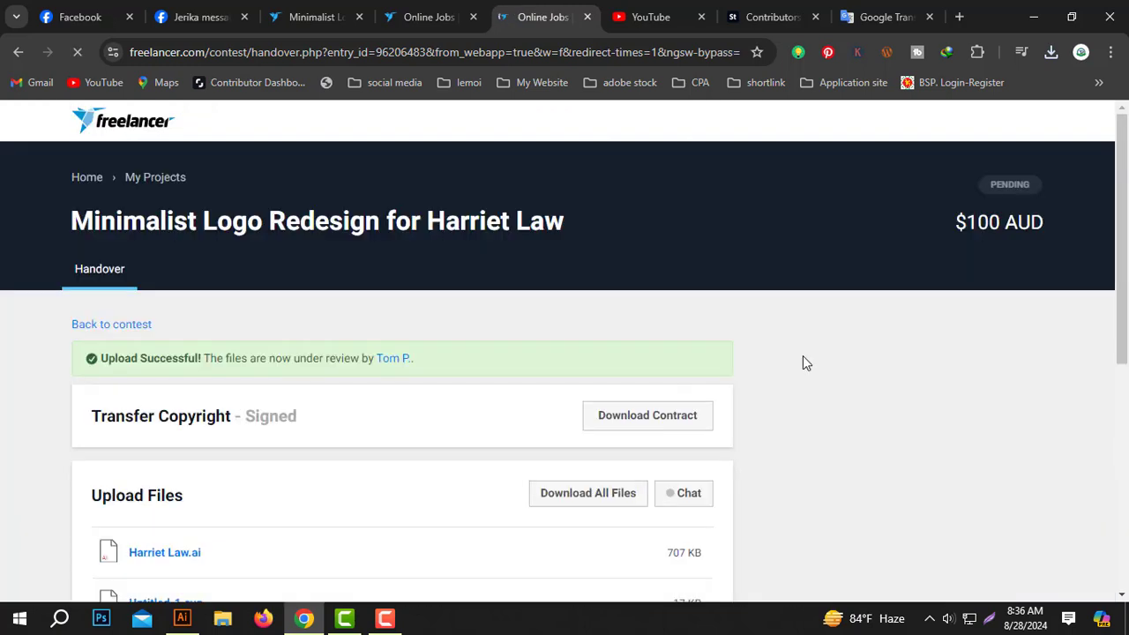
- Capture a screenshot of the Upload Files list showing the seven submitted logo files
{"action": "scroll", "coordinate": [705, 353], "scroll_direction": "down", "scroll_amount": 3}
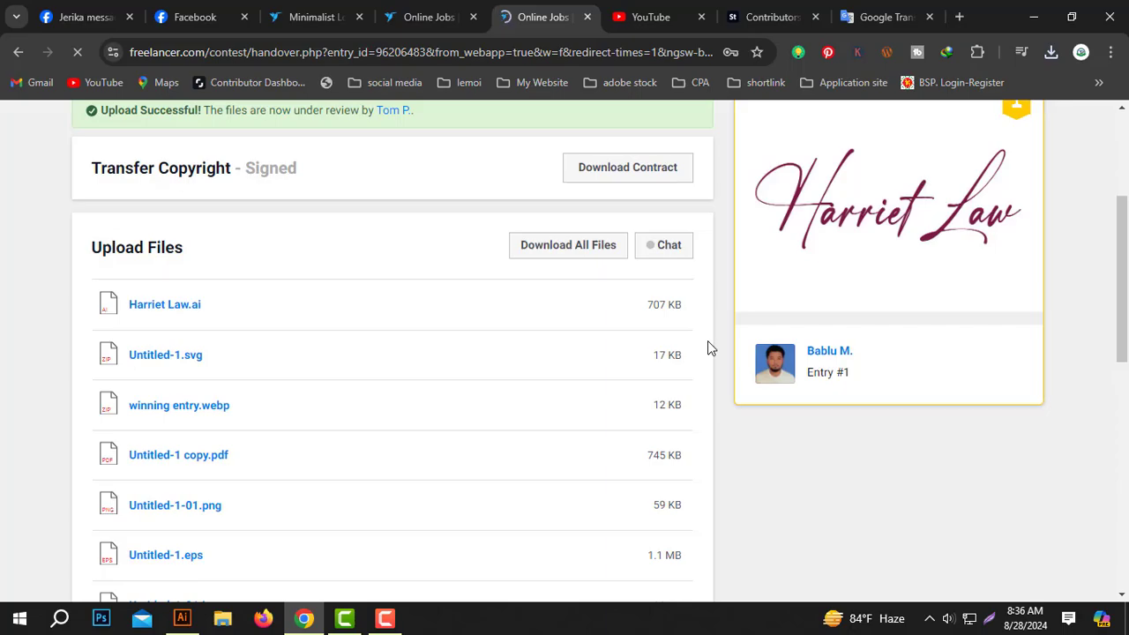
{"action": "key", "text": "super+shift+s"}
{"action": "left_click_drag", "start_coordinate": [64, 128], "coordinate": [723, 600]}
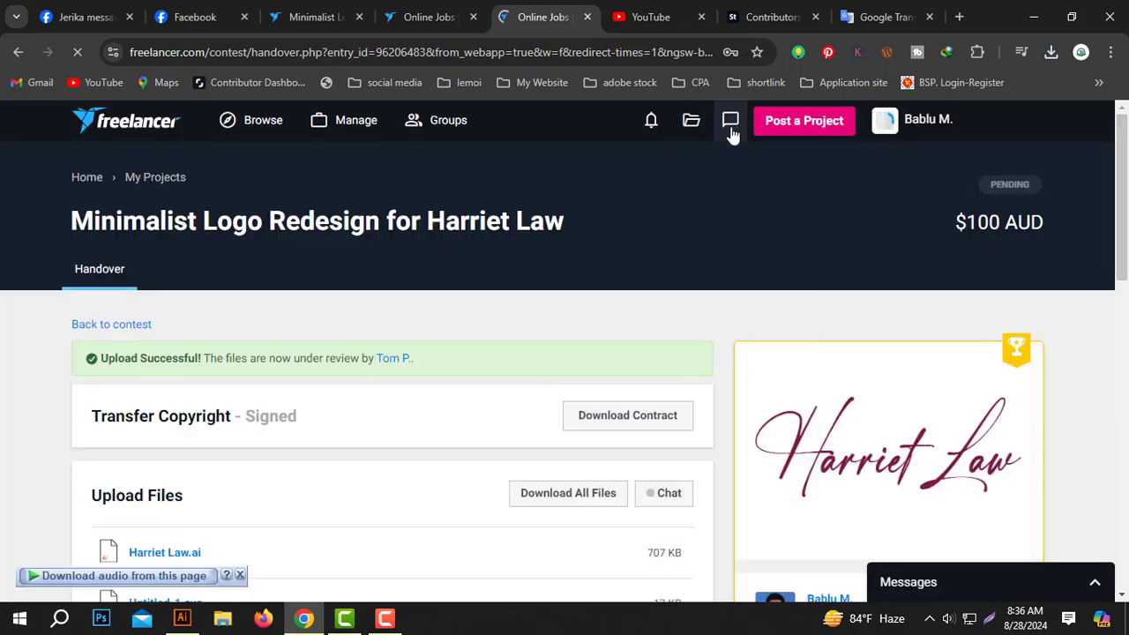
- Send the client 'Please check this files' with the pasted screenshot, then close chat and go home
{"action": "left_click", "coordinate": [730, 124]}
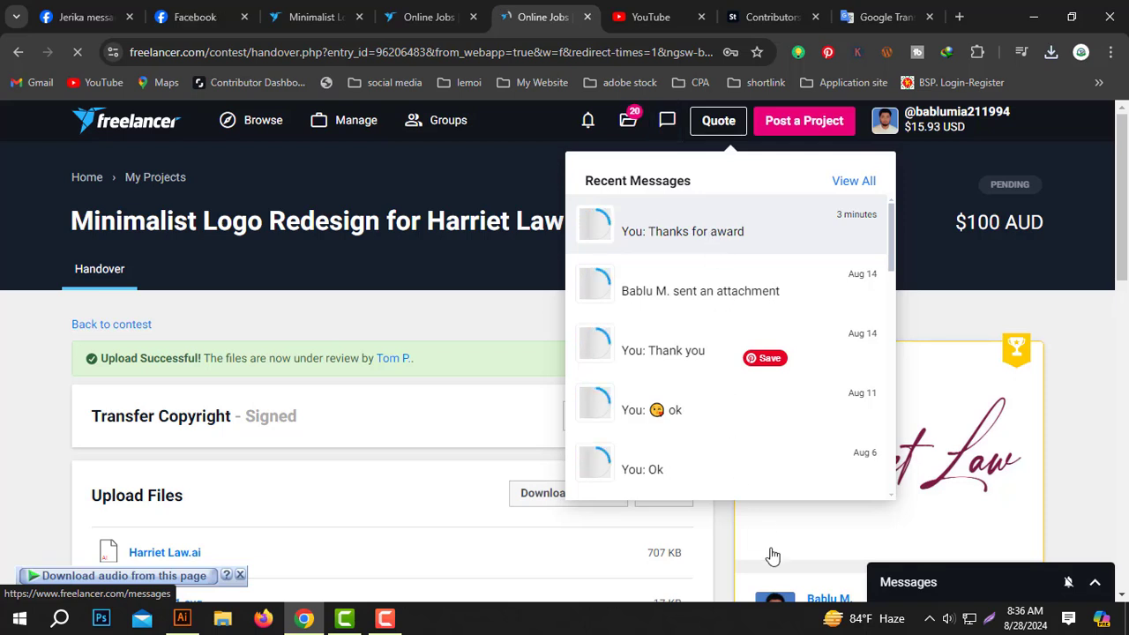
{"action": "left_click", "coordinate": [680, 580]}
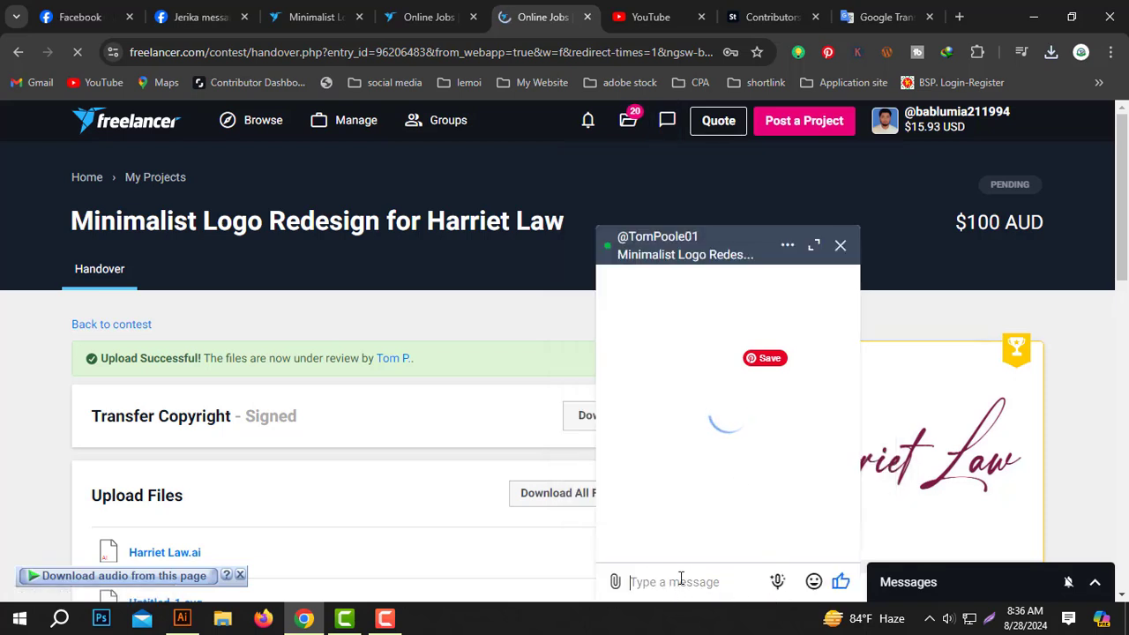
{"action": "key", "text": "ctrl+v"}
{"action": "type", "text": "P"}
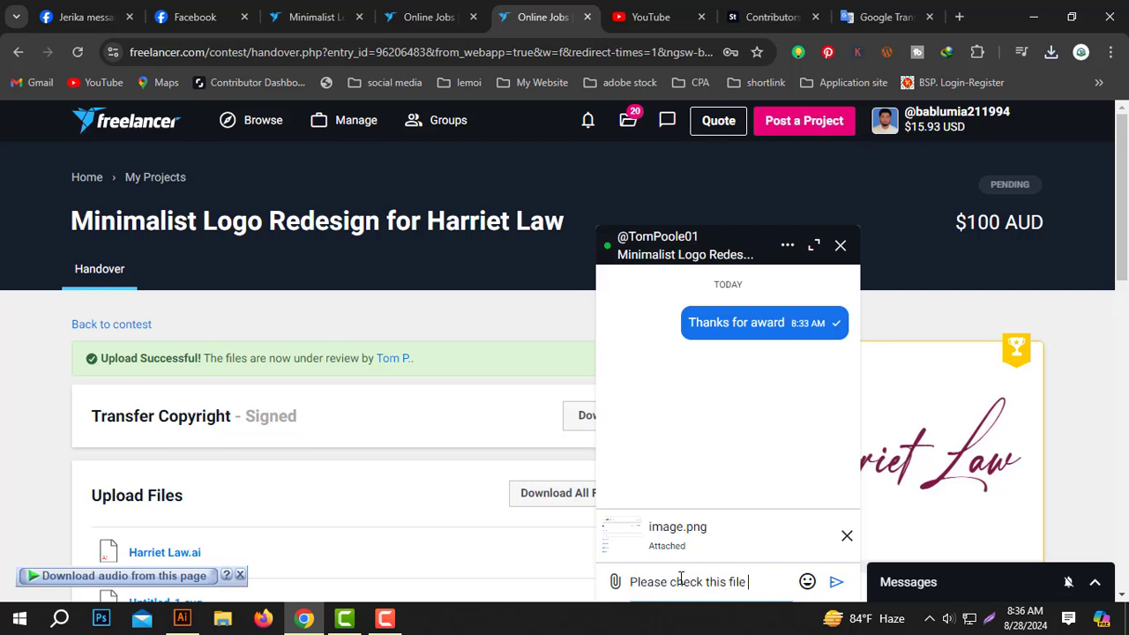
{"action": "type", "text": "lease check this files"}
{"action": "key", "text": "Return"}
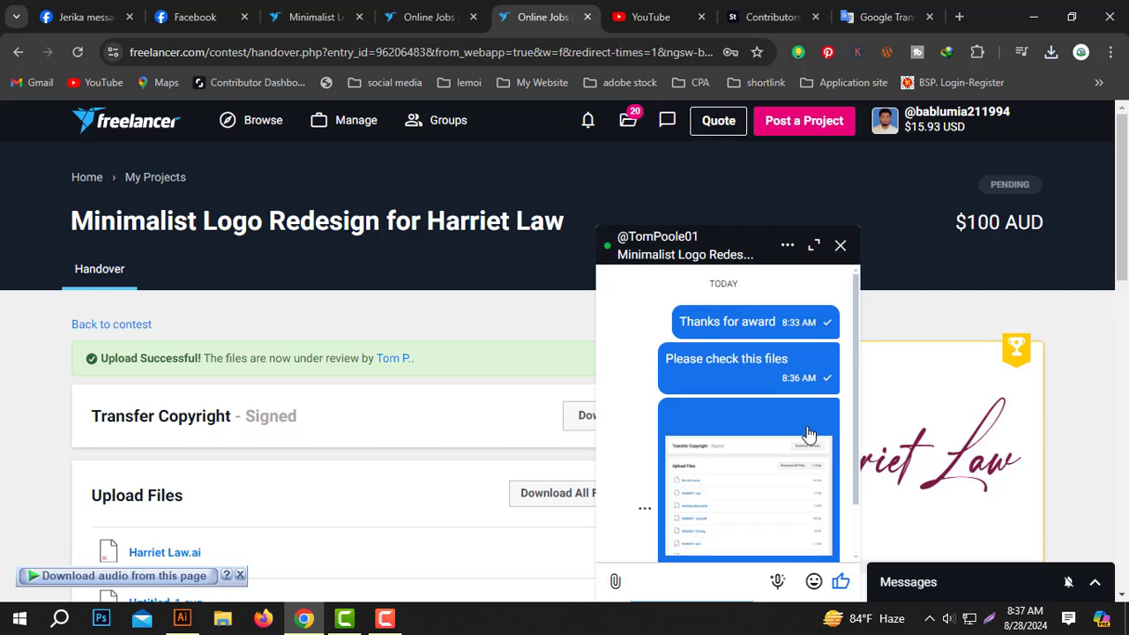
{"action": "left_click", "coordinate": [840, 245]}
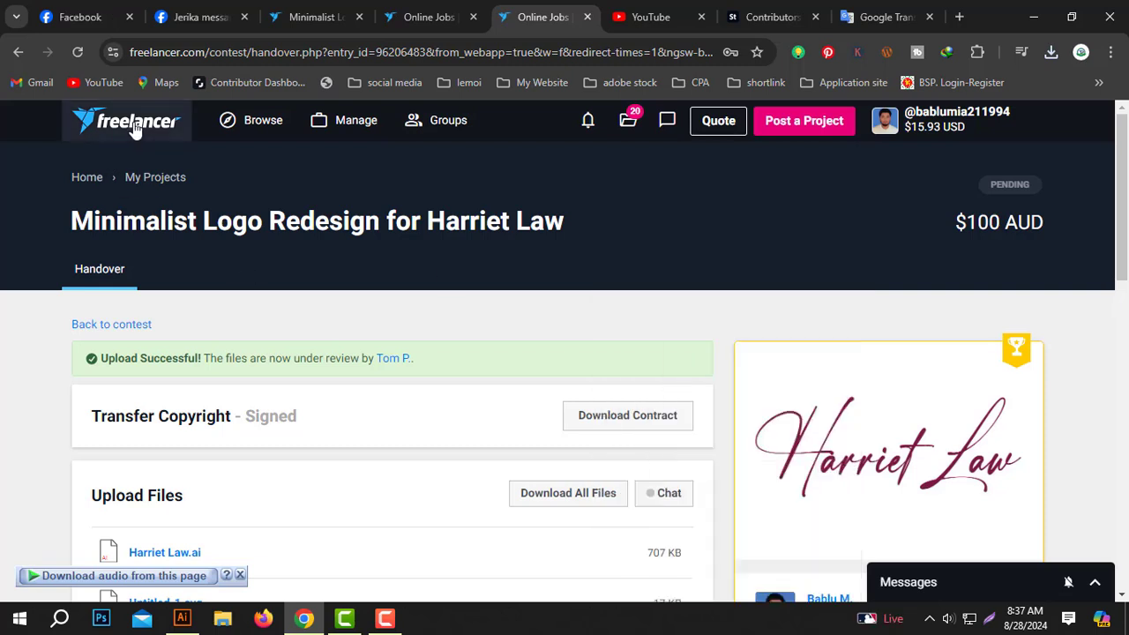
{"action": "left_click", "coordinate": [132, 127]}
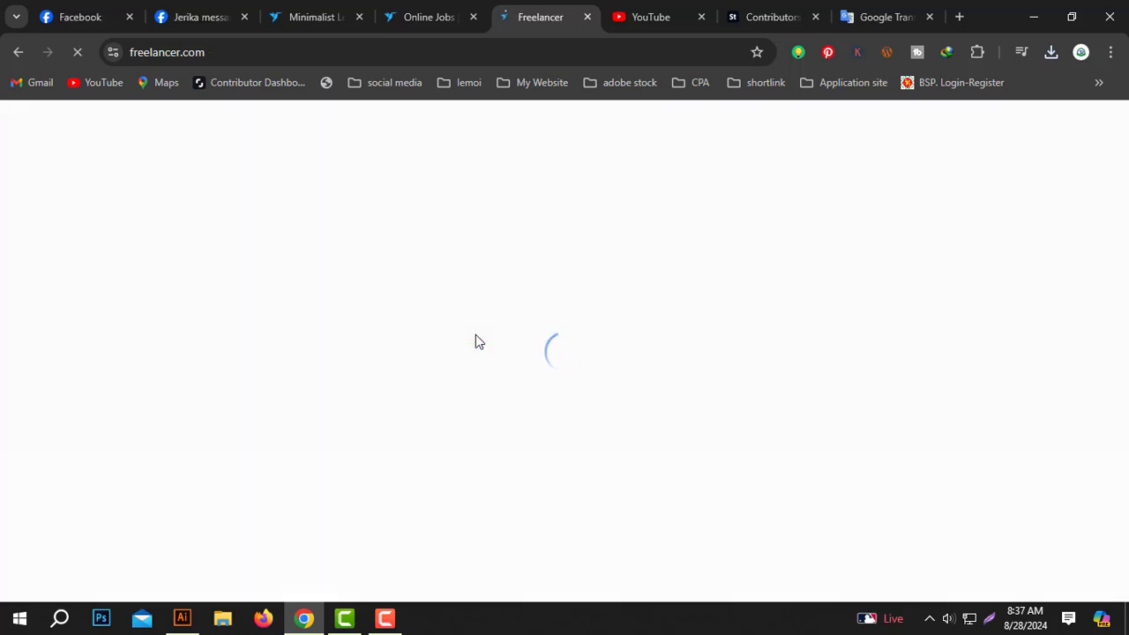